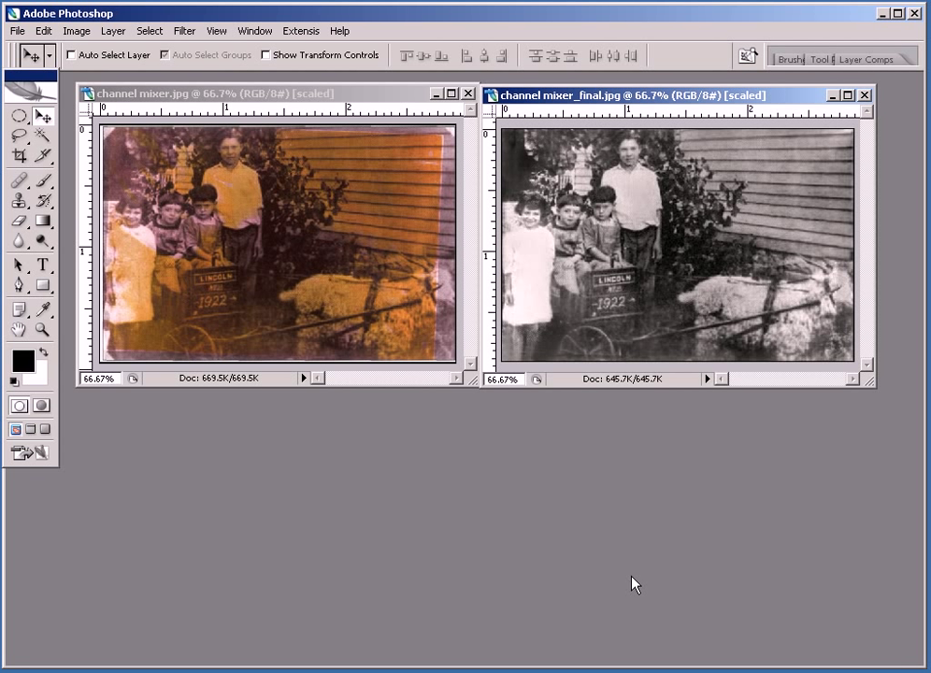
Step: Close the comparison image, maximize channel mixer.jpg at 100%, and show the Layers palette
left_click(864, 95)
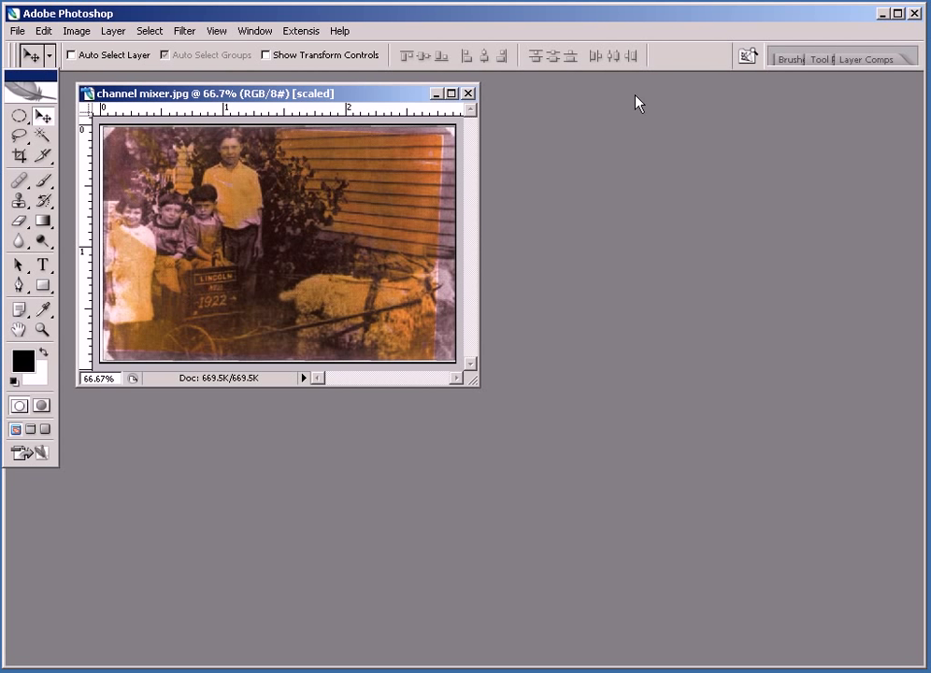
left_click(450, 93)
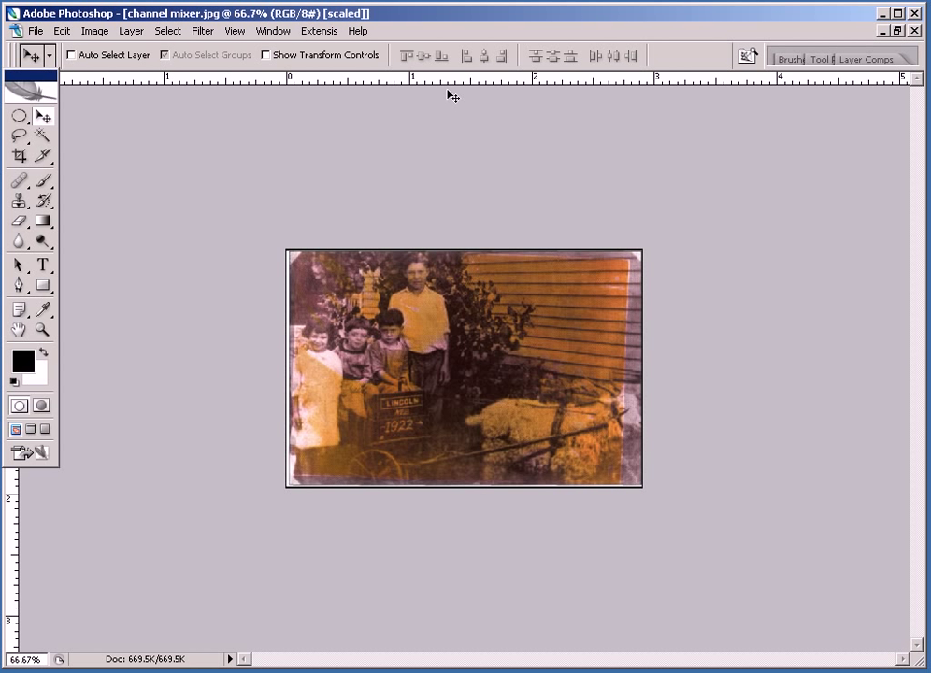
key("ctrl+plus")
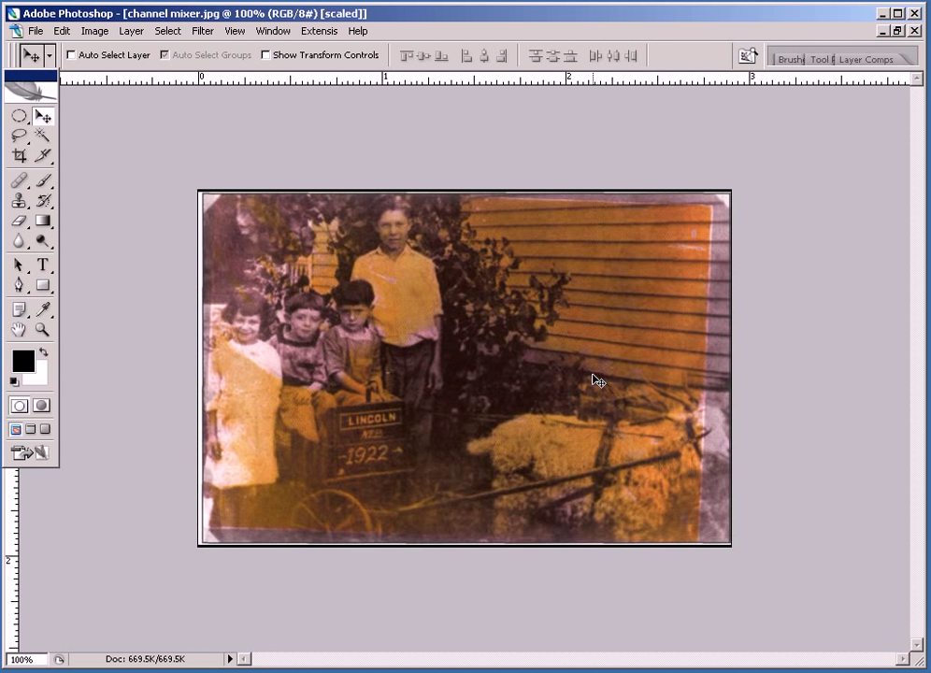
key("F7")
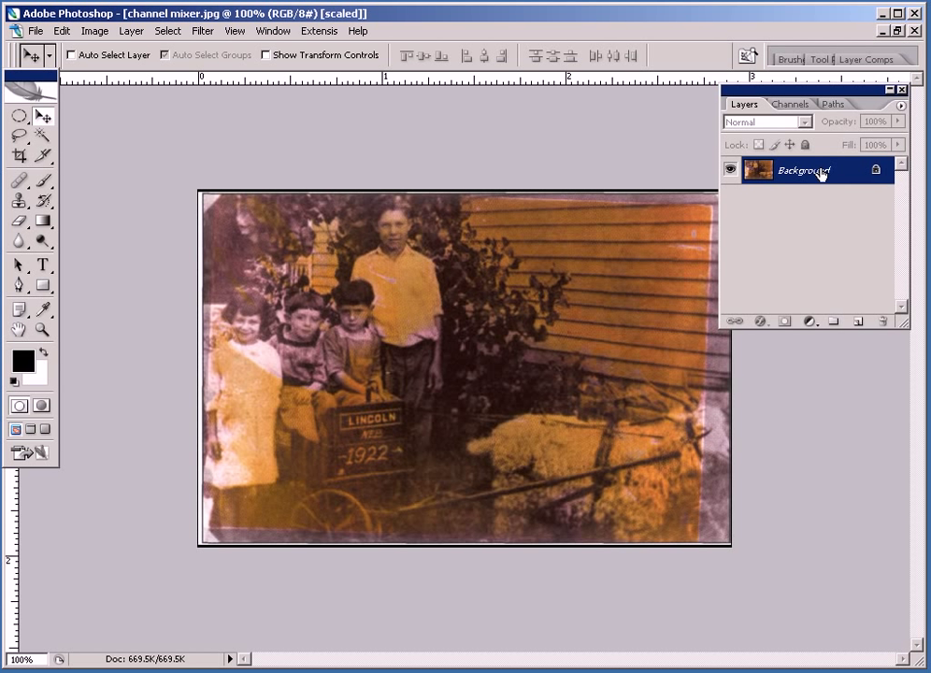
Step: Duplicate Background, desaturate the copy to grayscale, hide it, and reselect Background
left_click_drag(821, 174, 856, 321)
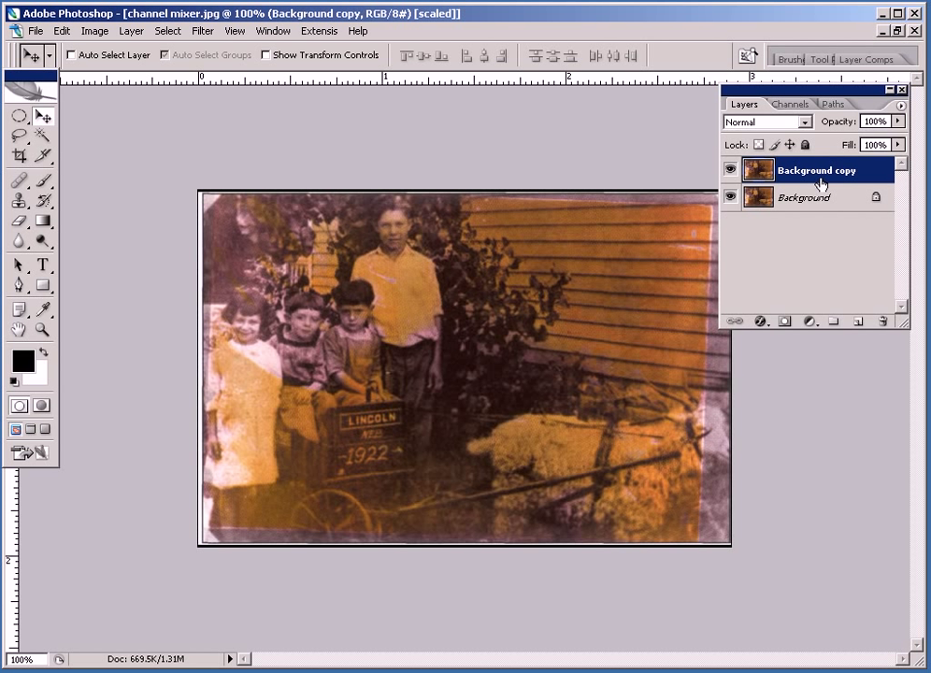
left_click(81, 34)
mouse_move(119, 73)
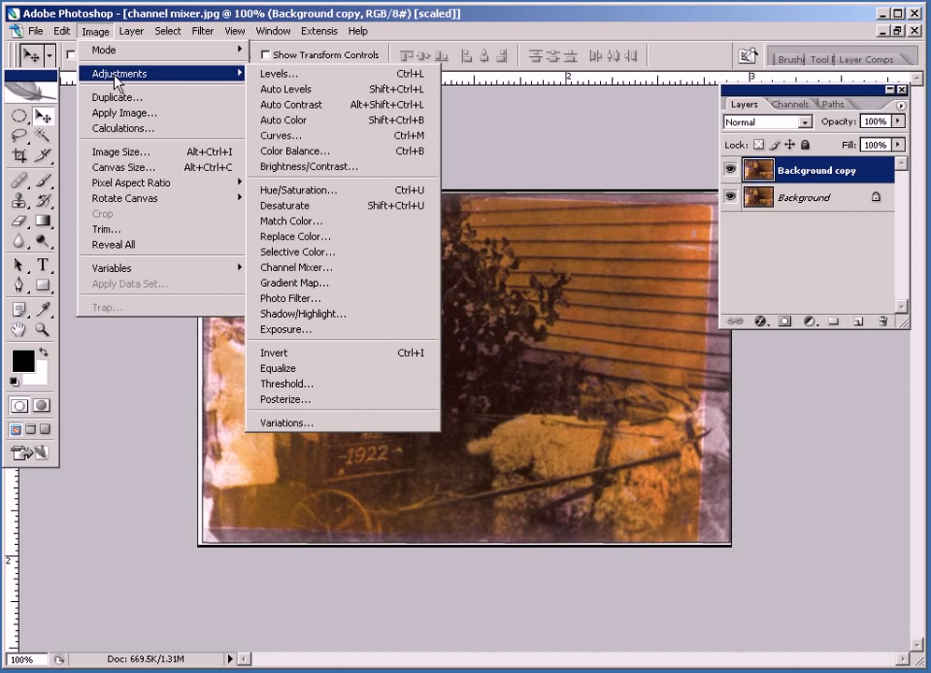
left_click(351, 207)
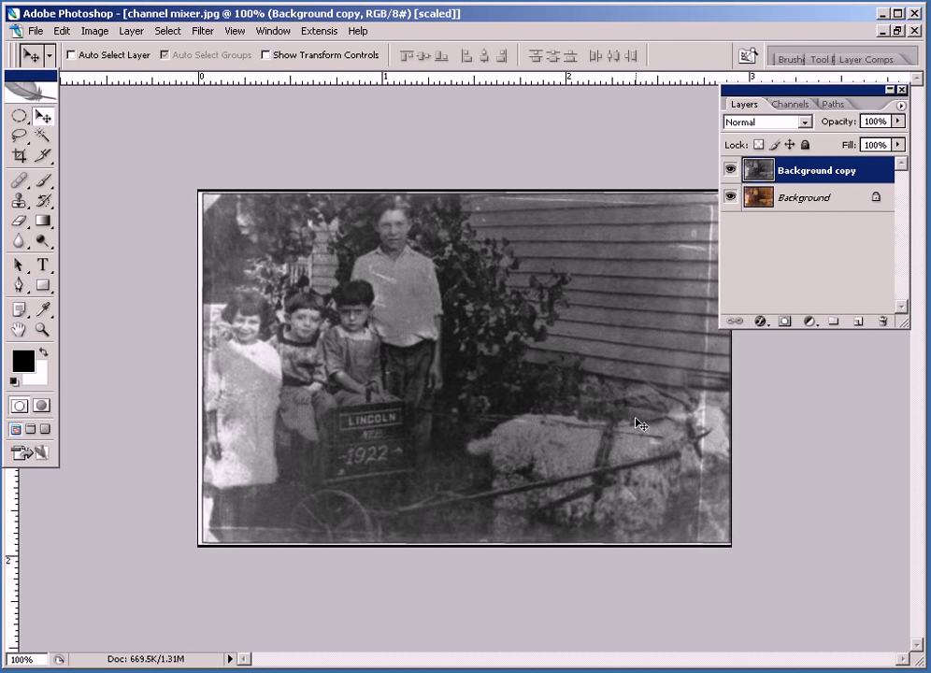
left_click(730, 169)
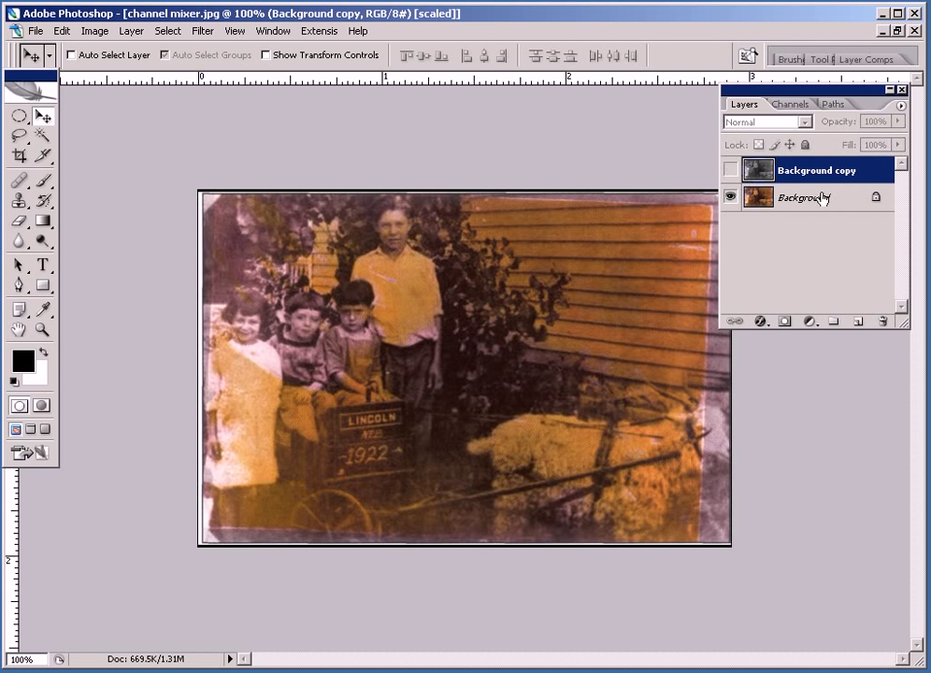
key("alt+bracketleft")
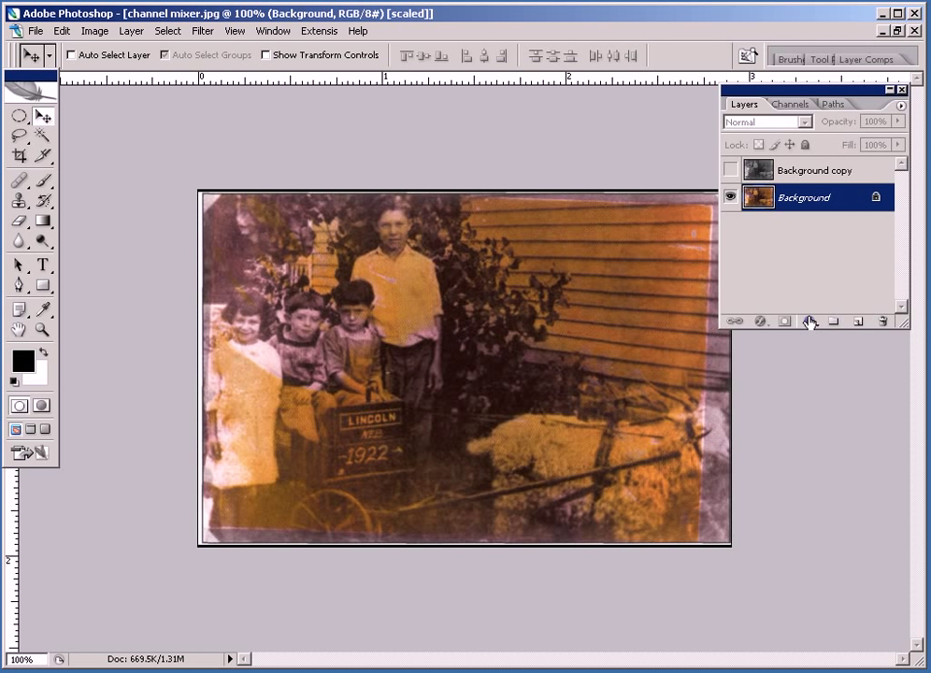
Step: Add a monochrome Channel Mixer adjustment layer with Red 100%, Green +12% and Blue +2%
left_click(809, 321)
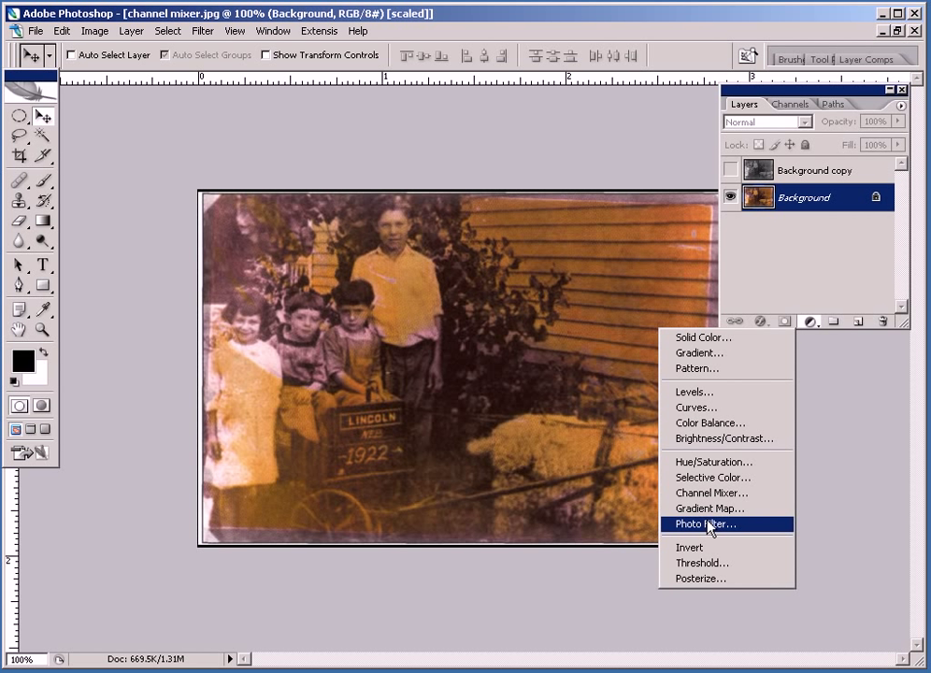
left_click(718, 496)
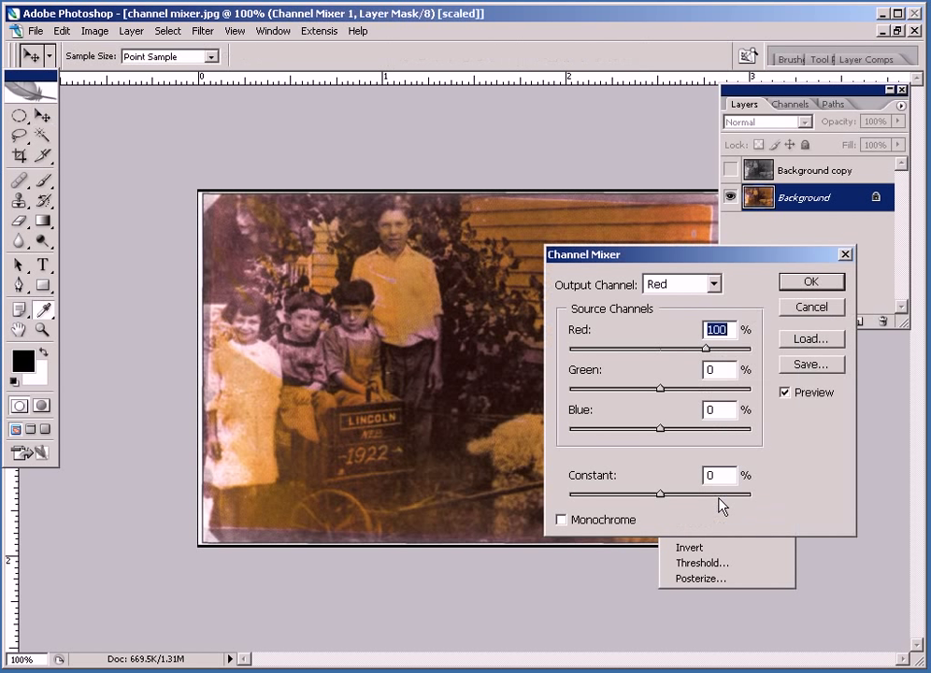
left_click(582, 521)
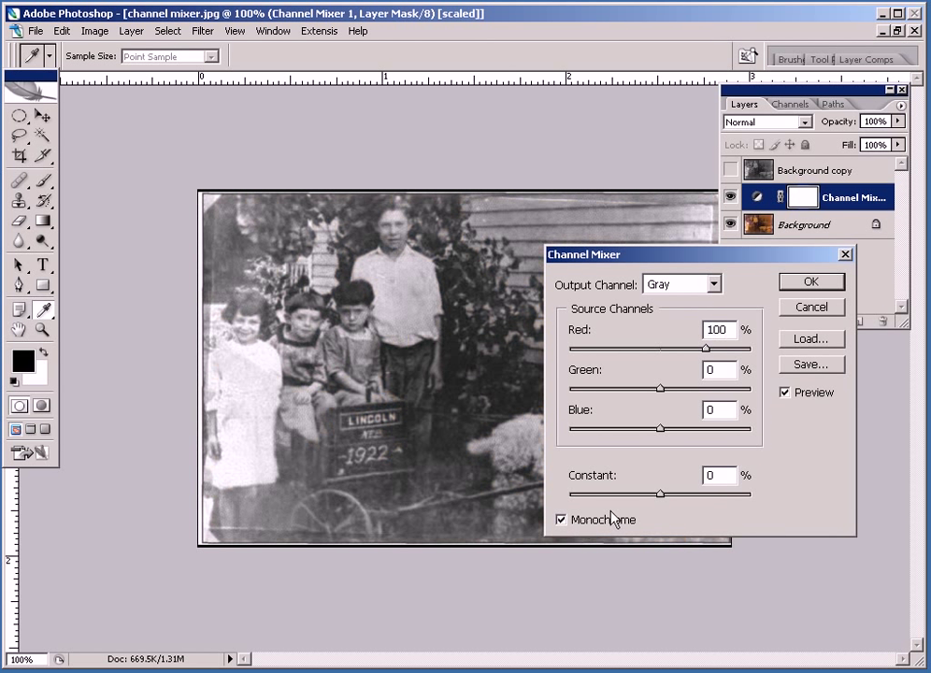
left_click_drag(661, 389, 664, 392)
left_click(667, 391)
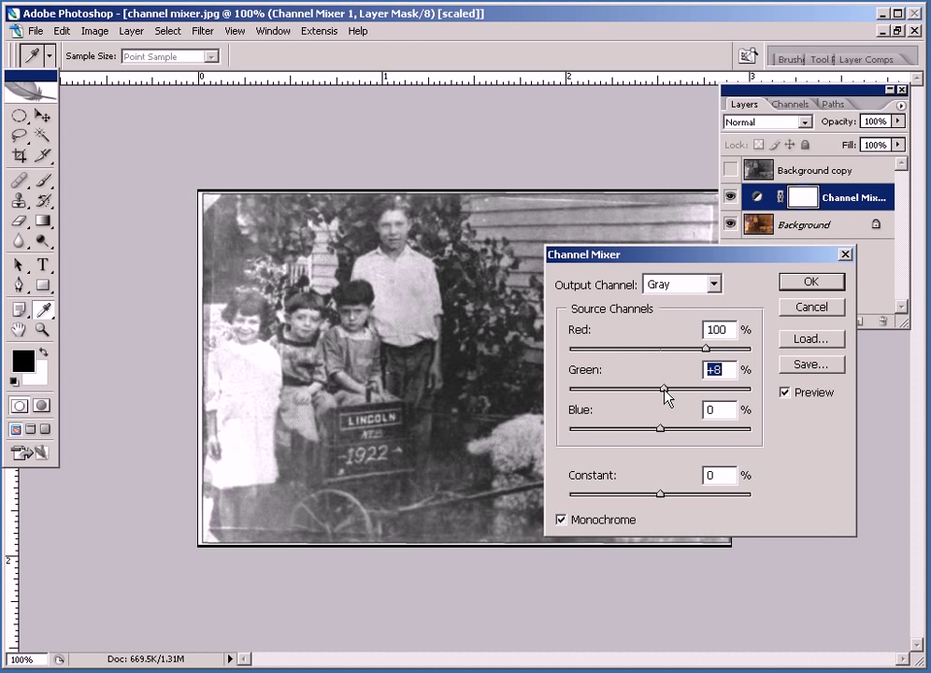
left_click_drag(664, 393, 667, 393)
left_click_drag(661, 430, 661, 433)
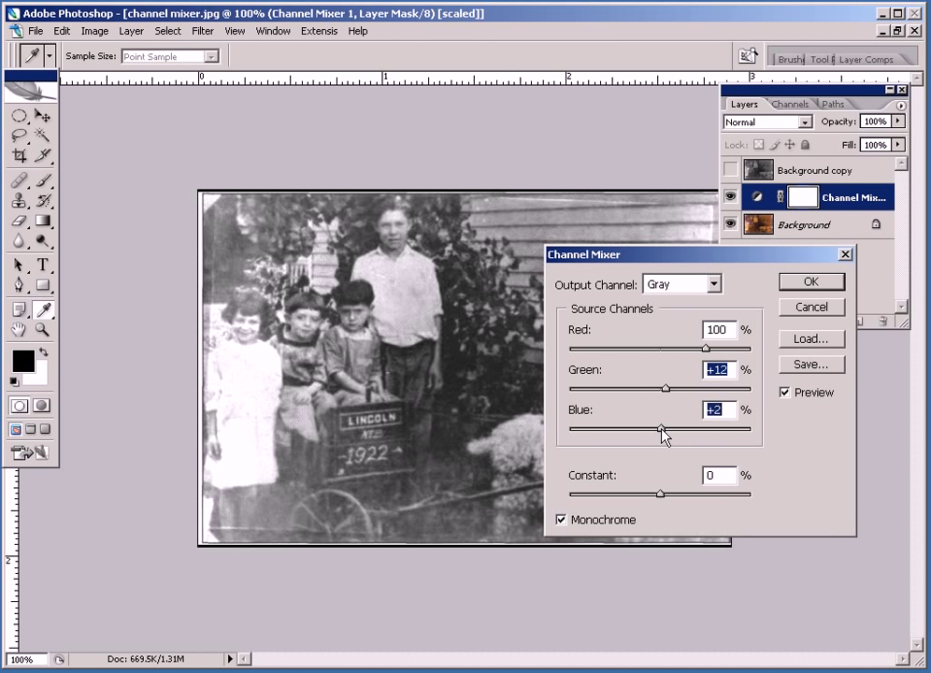
left_click(793, 282)
left_click(796, 285)
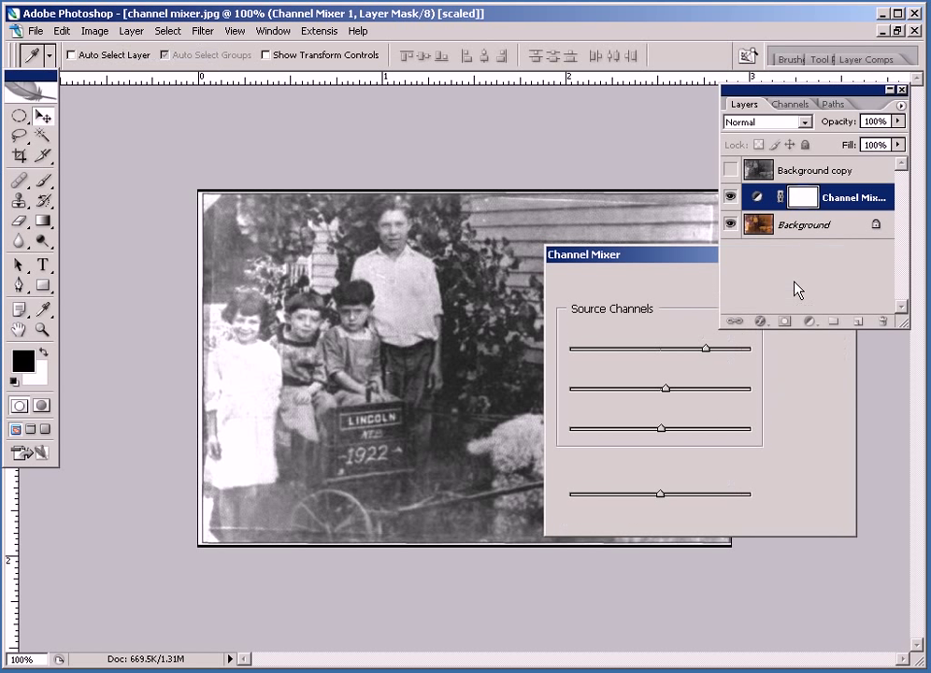
Step: Toggle Channel Mixer and Background copy visibility to compare against the sepia original
left_click(731, 197)
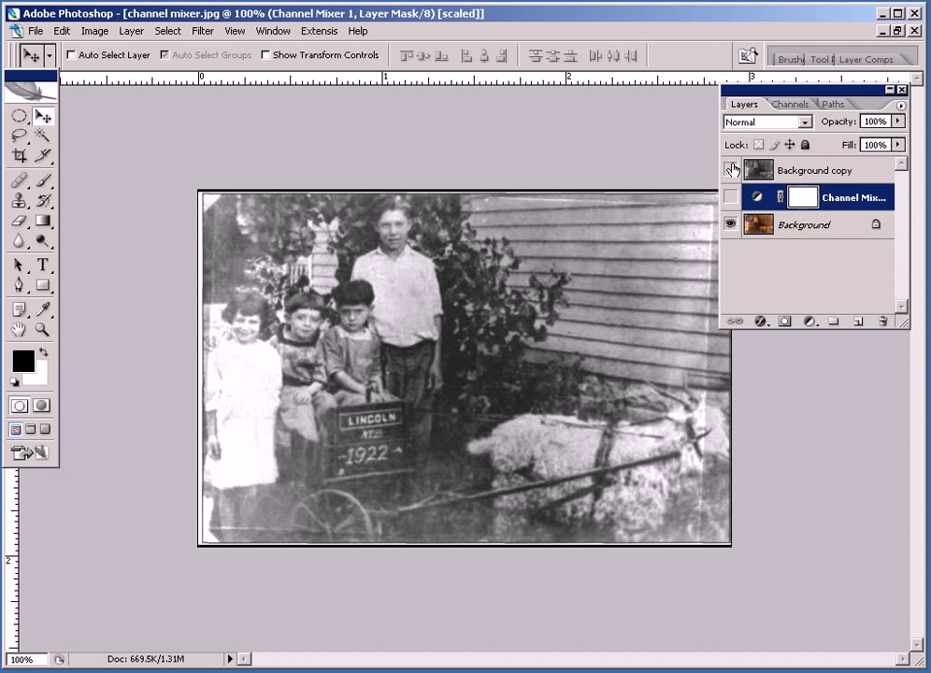
left_click(731, 170)
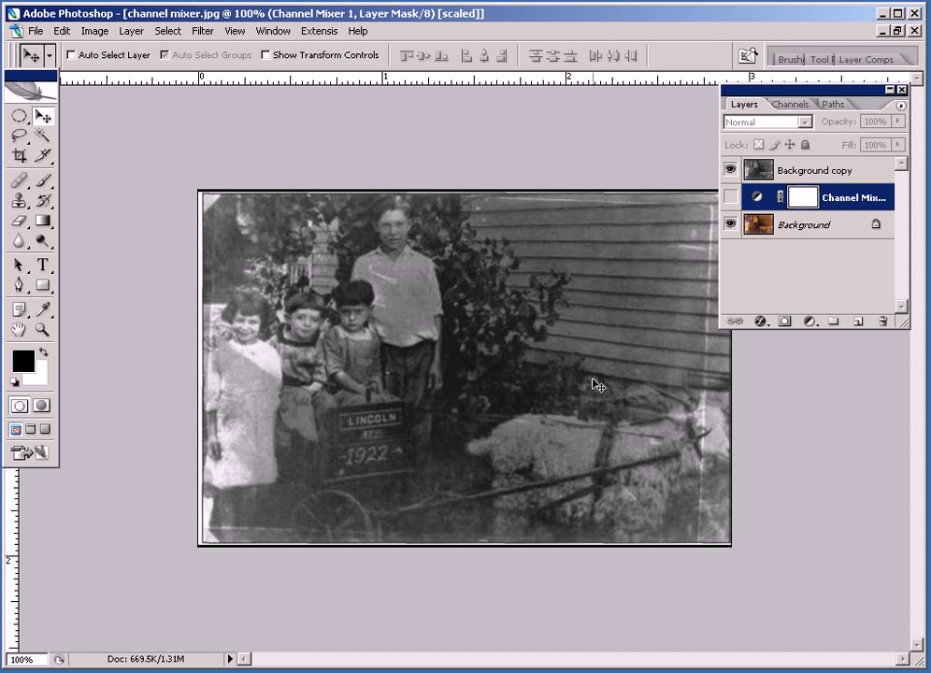
left_click(730, 171)
left_click(730, 197)
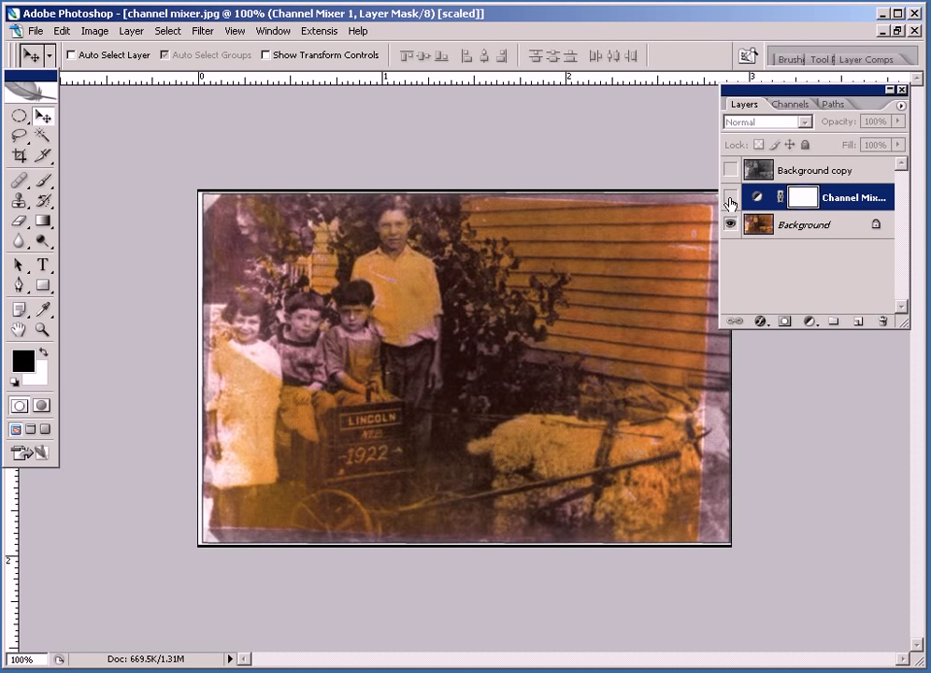
left_click(730, 197)
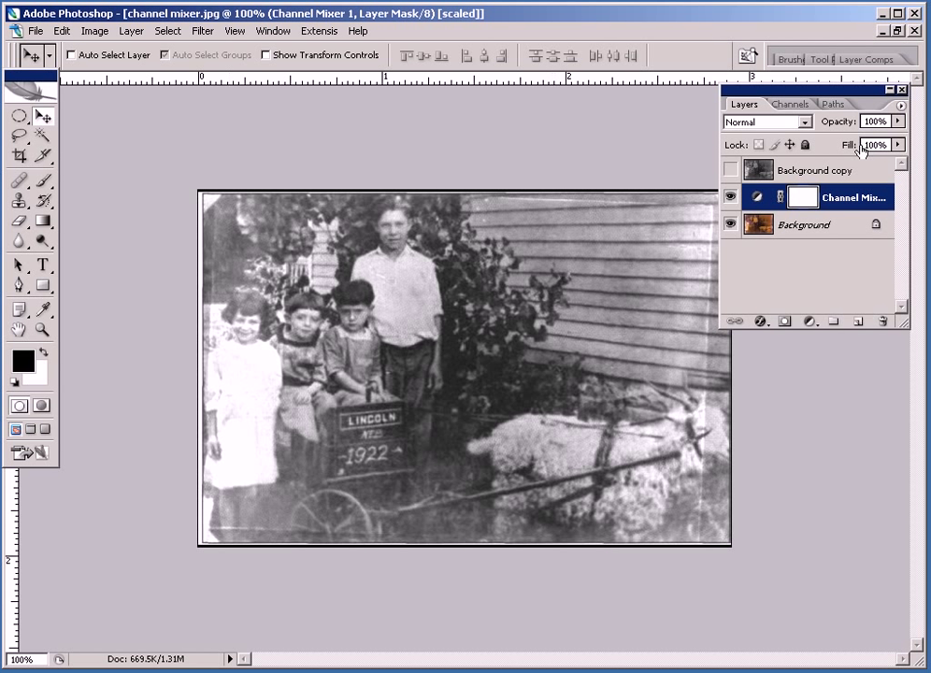
Step: Delete Background copy, flatten the image, and zoom out to 66.7%
mouse_move(873, 170)
left_mouse_down()
mouse_move(896, 321)
mouse_move(883, 325)
left_mouse_up()
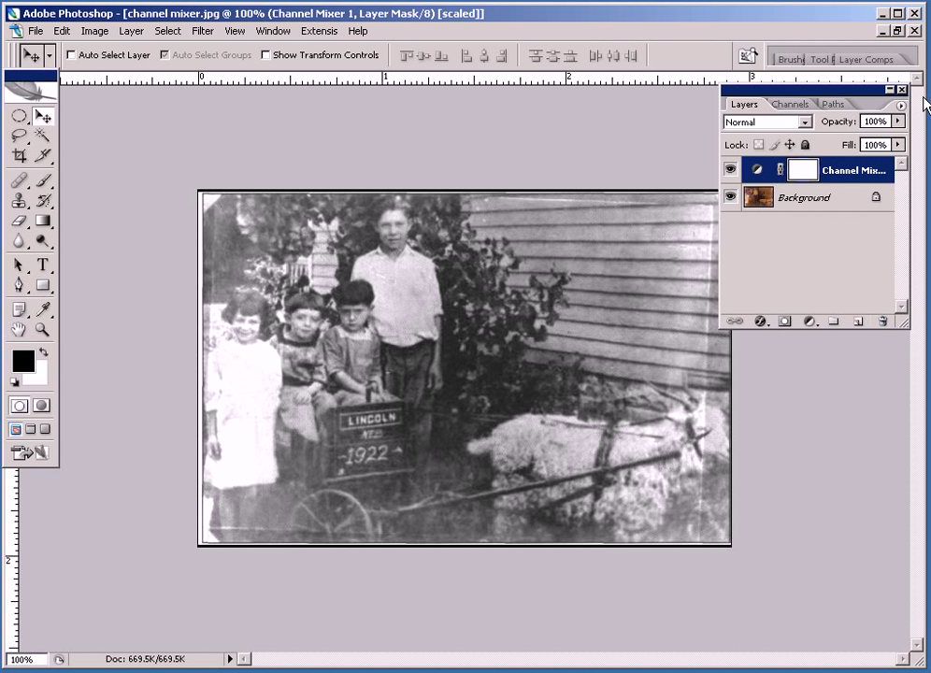
left_click(901, 105)
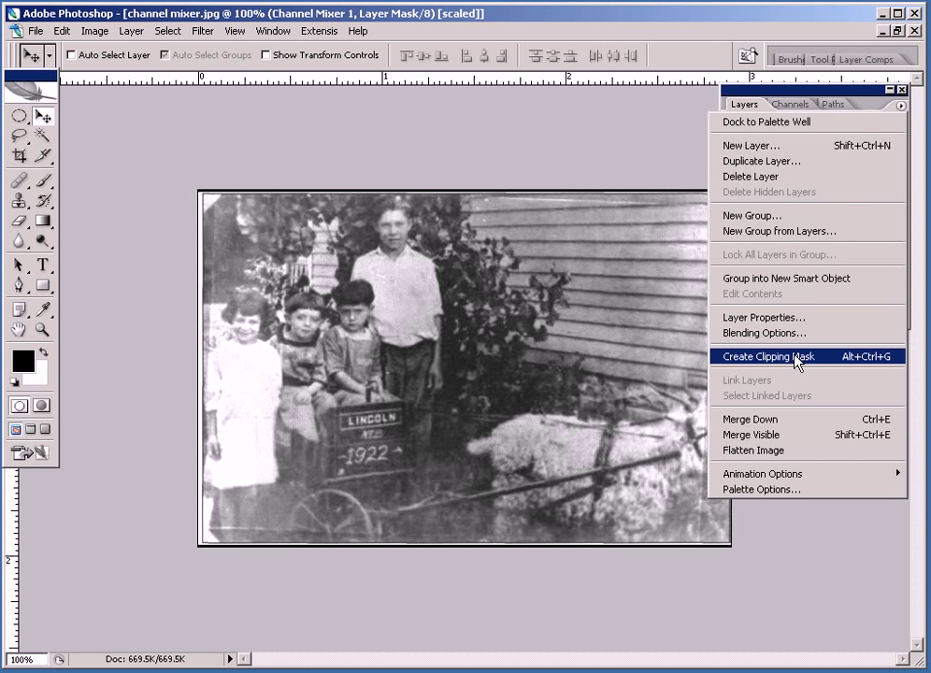
left_click(775, 449)
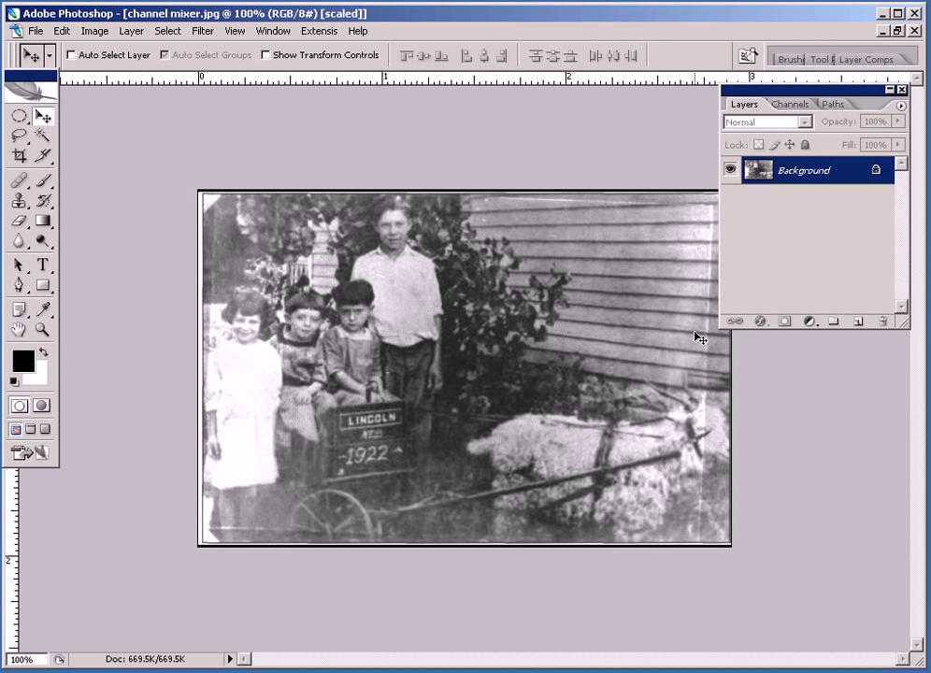
key("ctrl+minus")
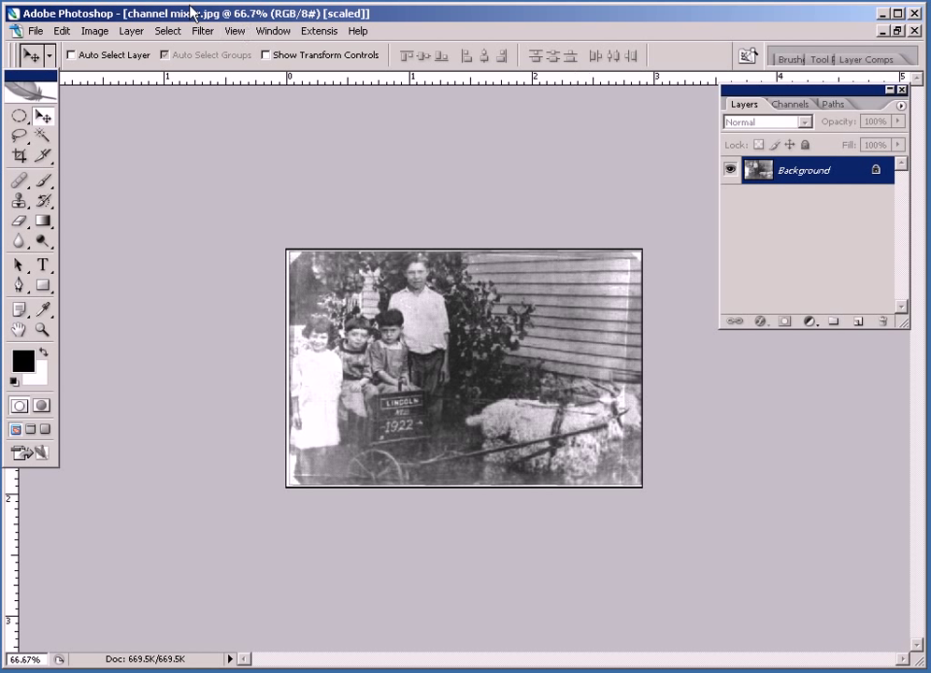
Step: In Vanishing Point, define a valid four-corner perspective plane over the clapboard siding at upper right
left_click(201, 31)
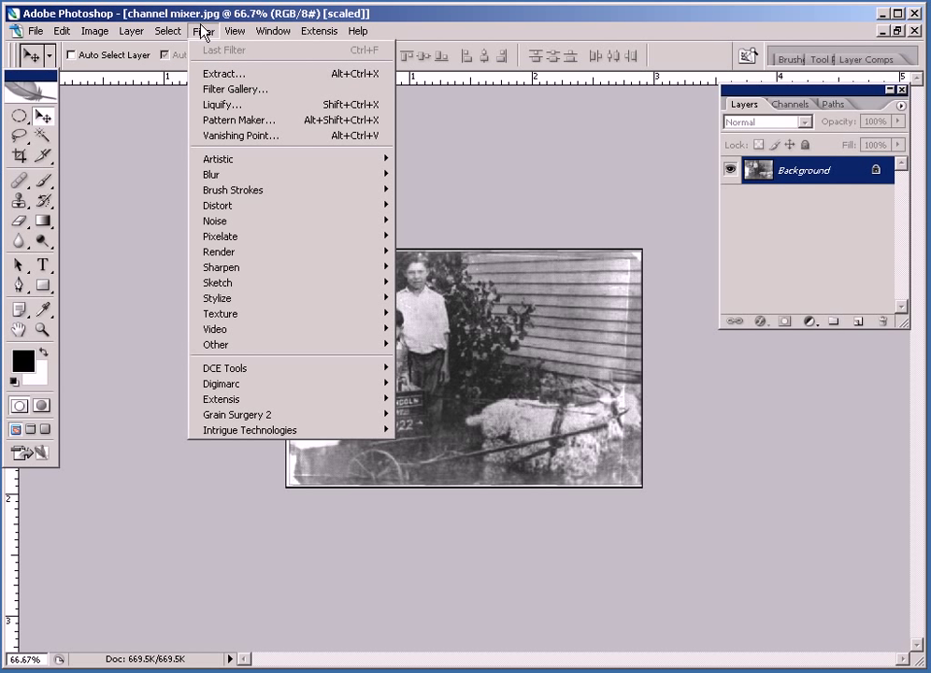
left_click(274, 136)
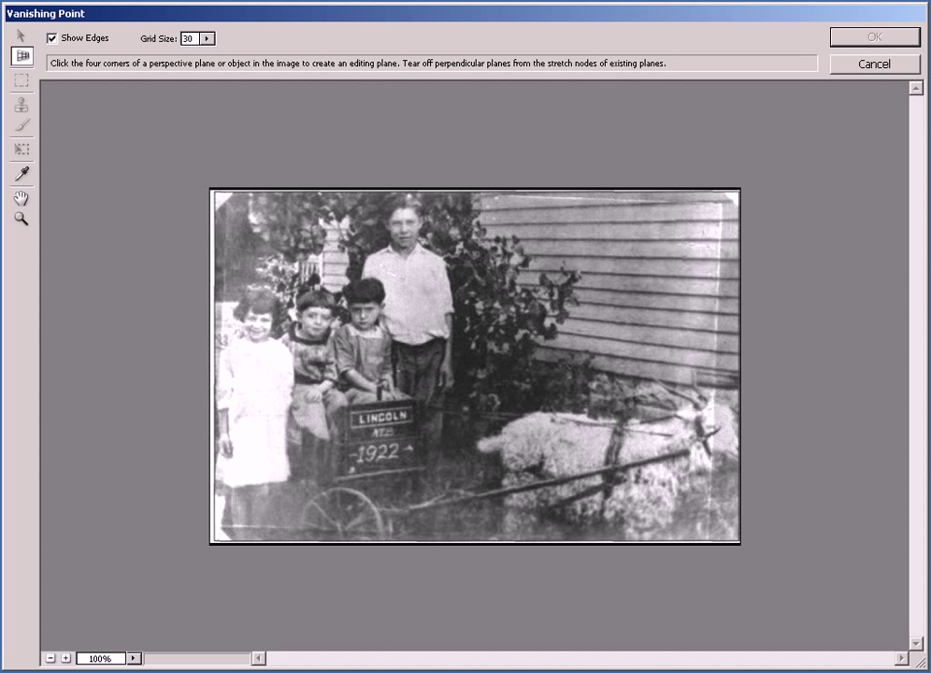
left_click(462, 192)
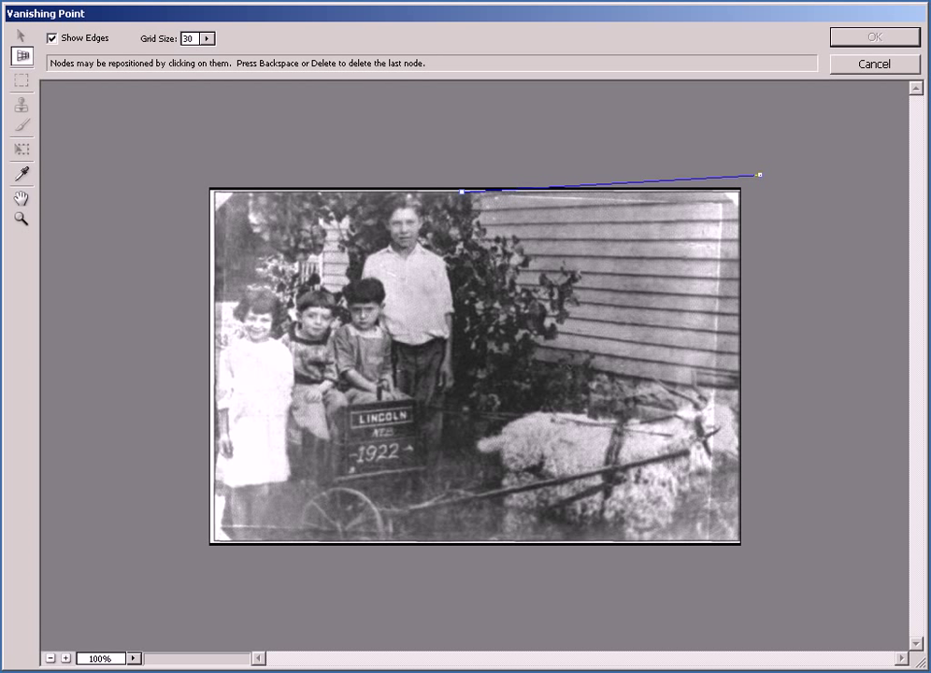
left_click(759, 175)
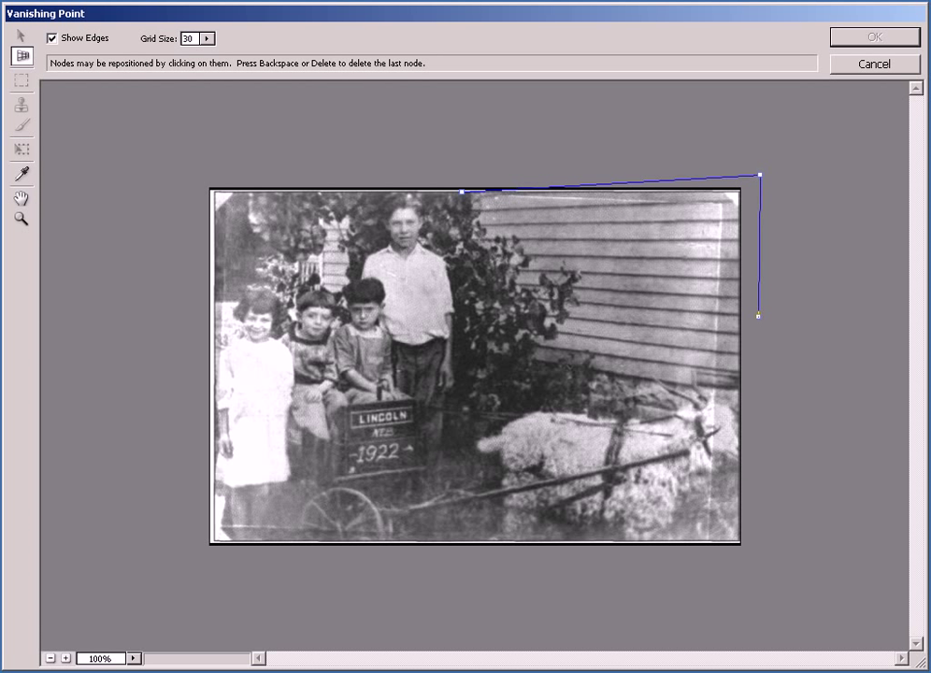
left_click(762, 415)
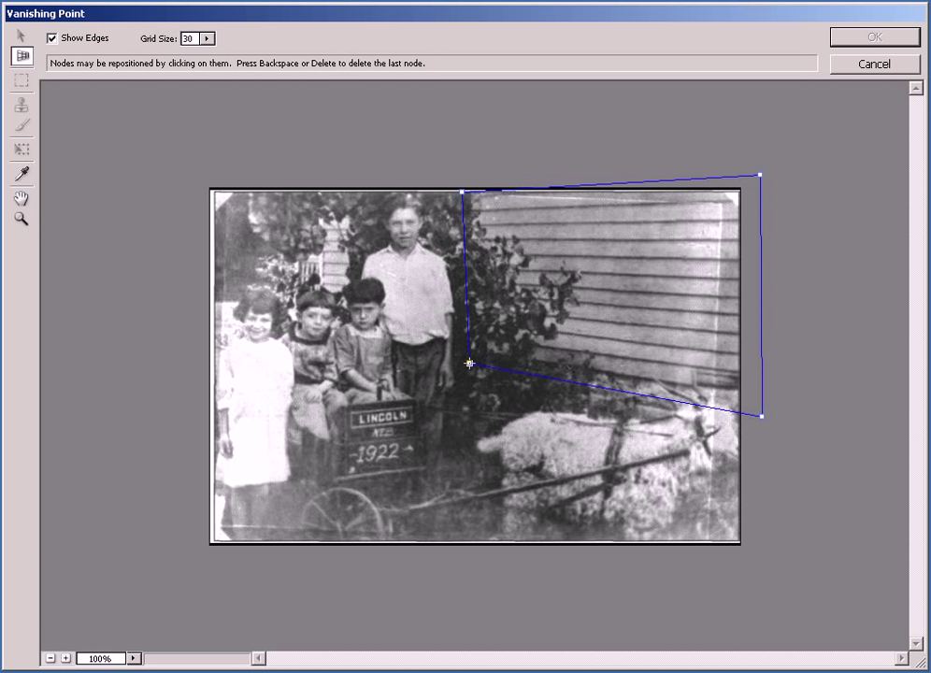
left_click(463, 362)
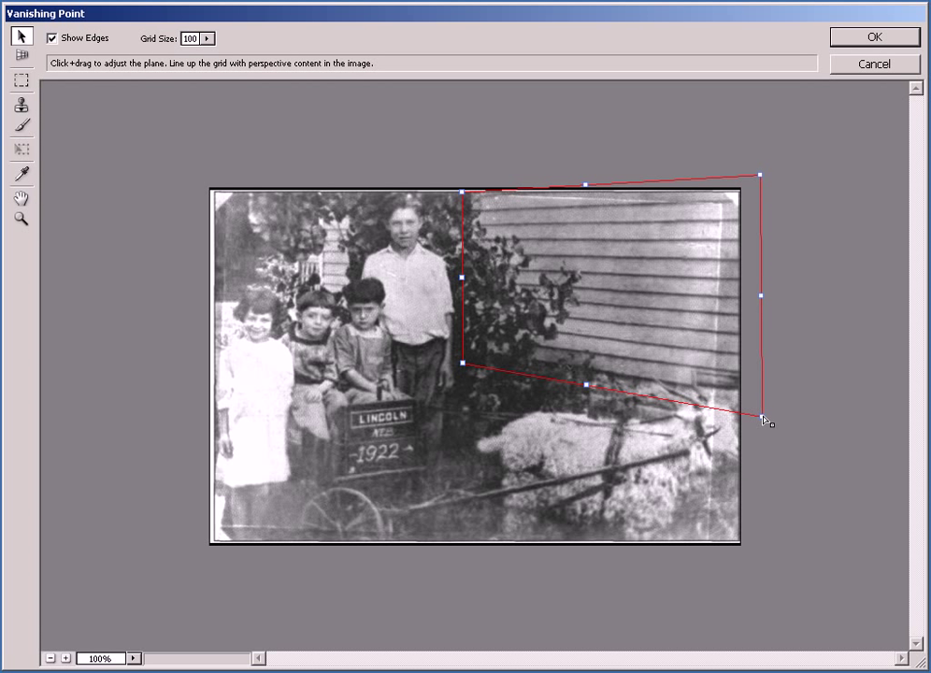
left_click_drag(762, 417, 760, 415)
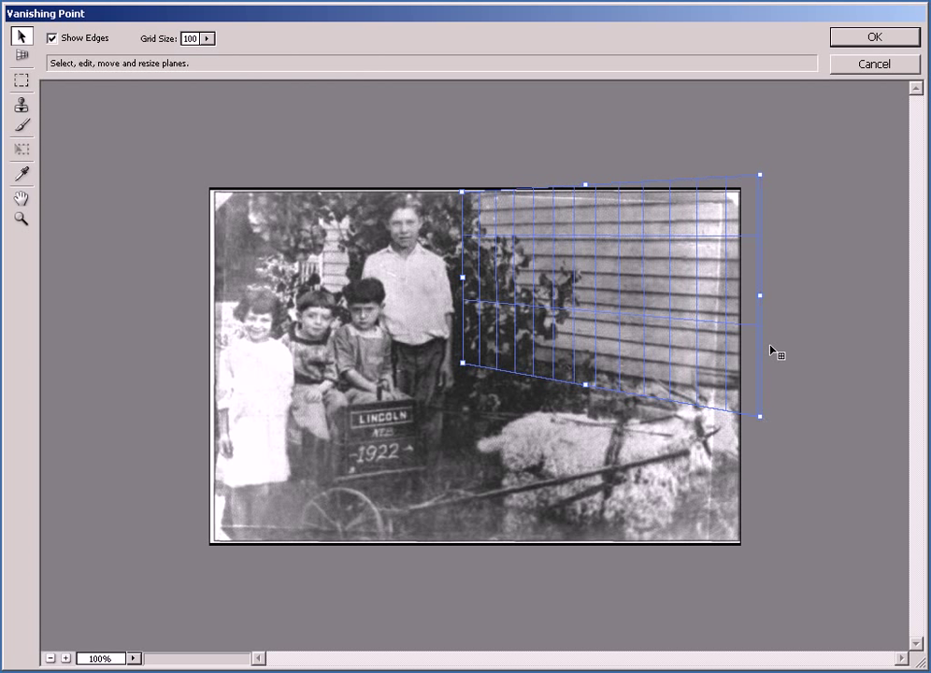
left_click(21, 81)
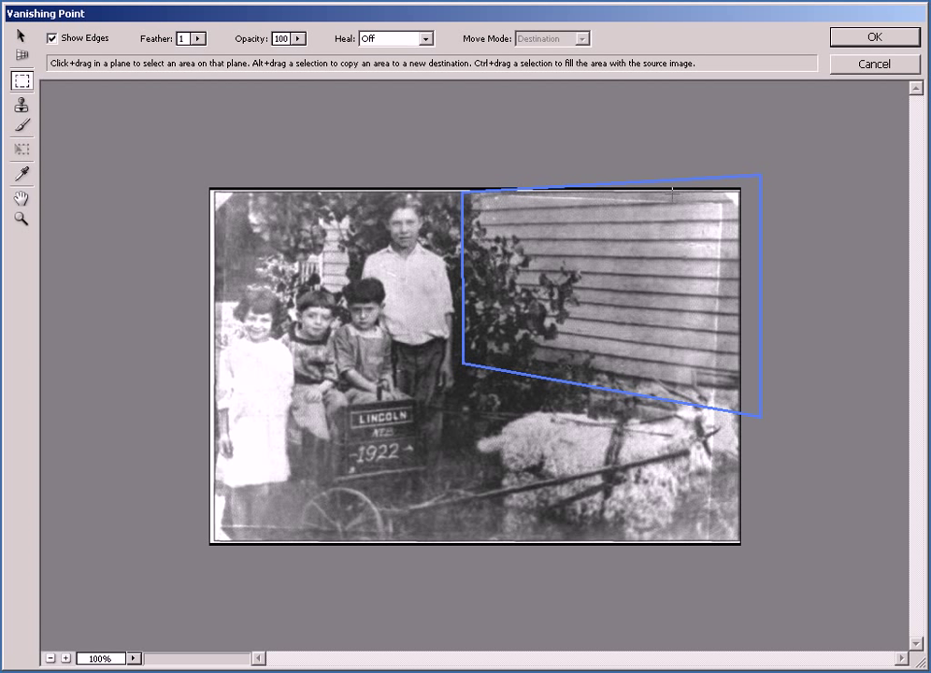
Step: Select a clean siding strip with Feather 3 and Luminance healing
mouse_move(665, 193)
left_mouse_down()
mouse_move(708, 386)
mouse_move(696, 385)
left_mouse_up()
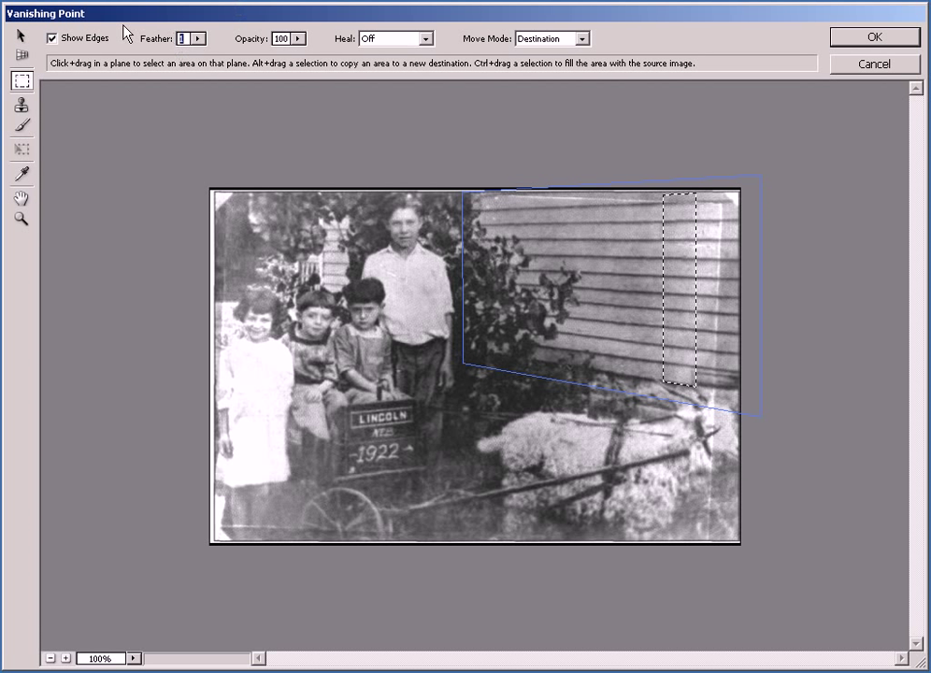
type("5")
key("BackSpace")
type("3")
left_click(376, 39)
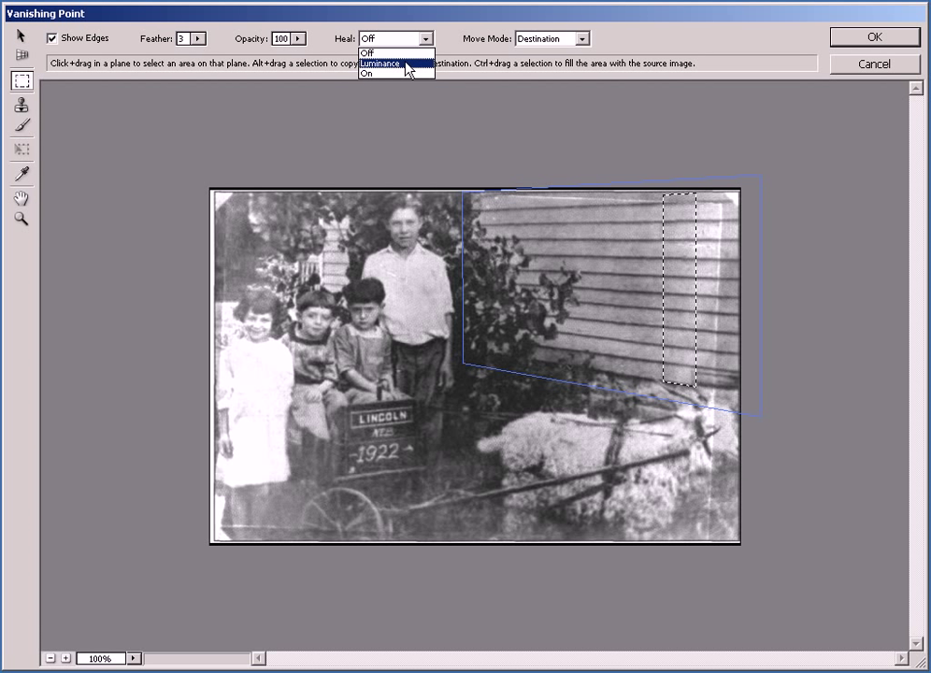
left_click(407, 63)
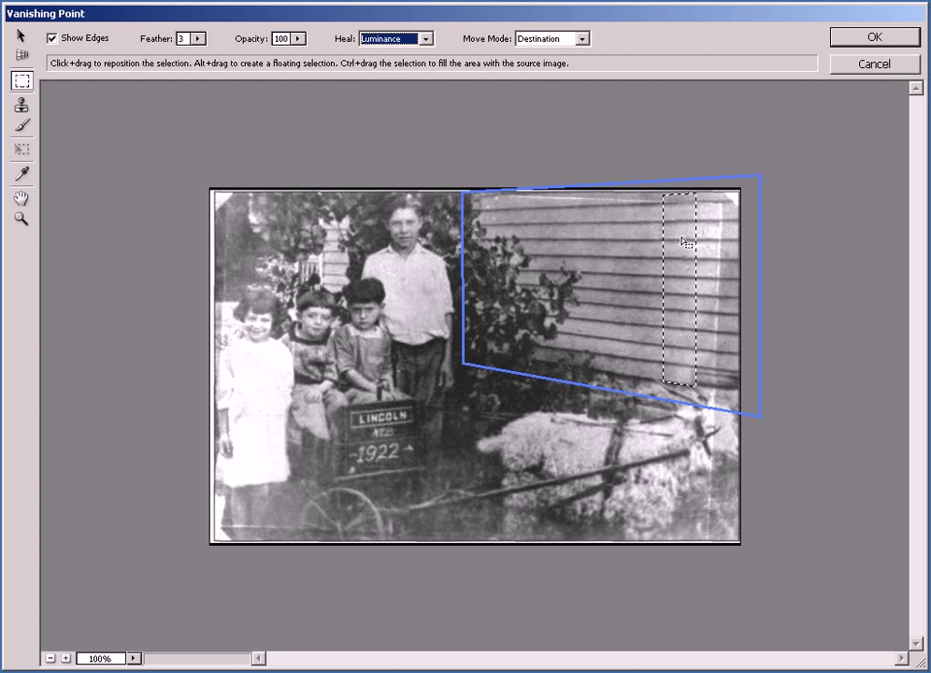
Step: Cover the light streak with two perspective-matched siding copies and apply Vanishing Point
left_click_drag(683, 241, 716, 242)
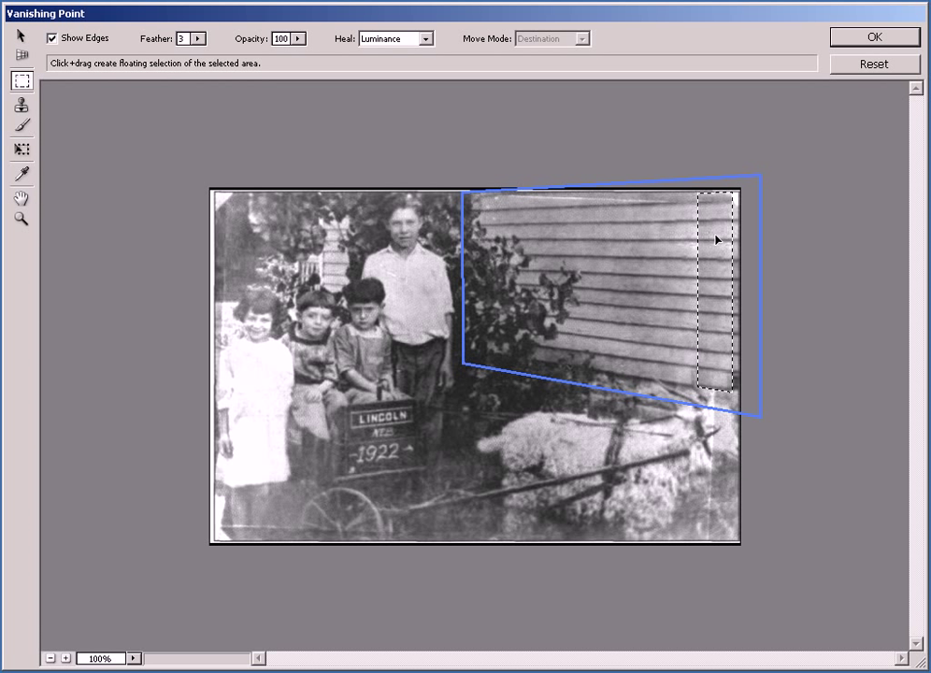
left_click_drag(717, 240, 716, 240)
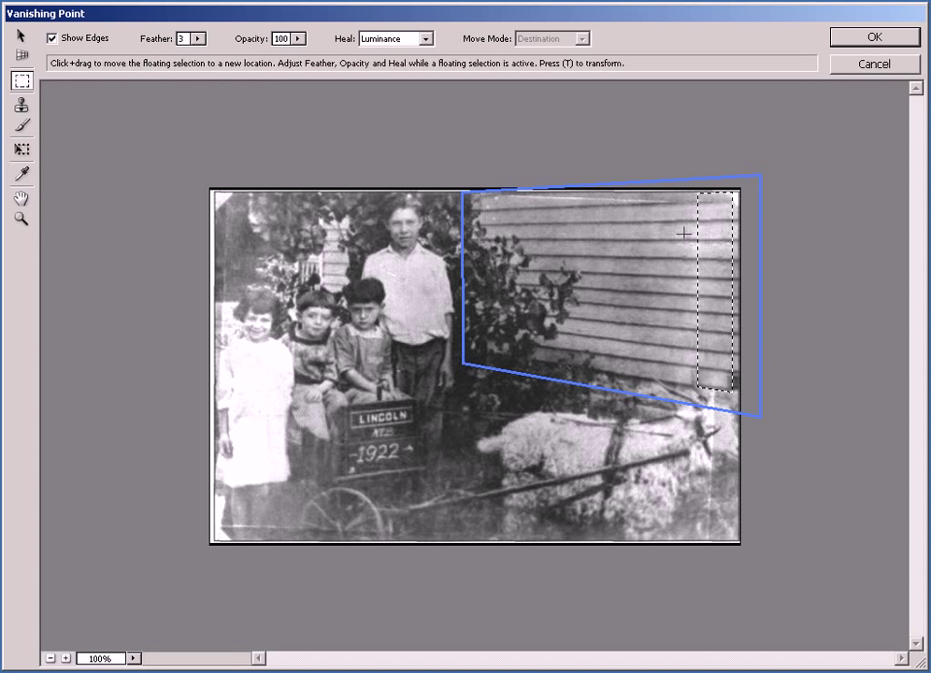
left_click(684, 232)
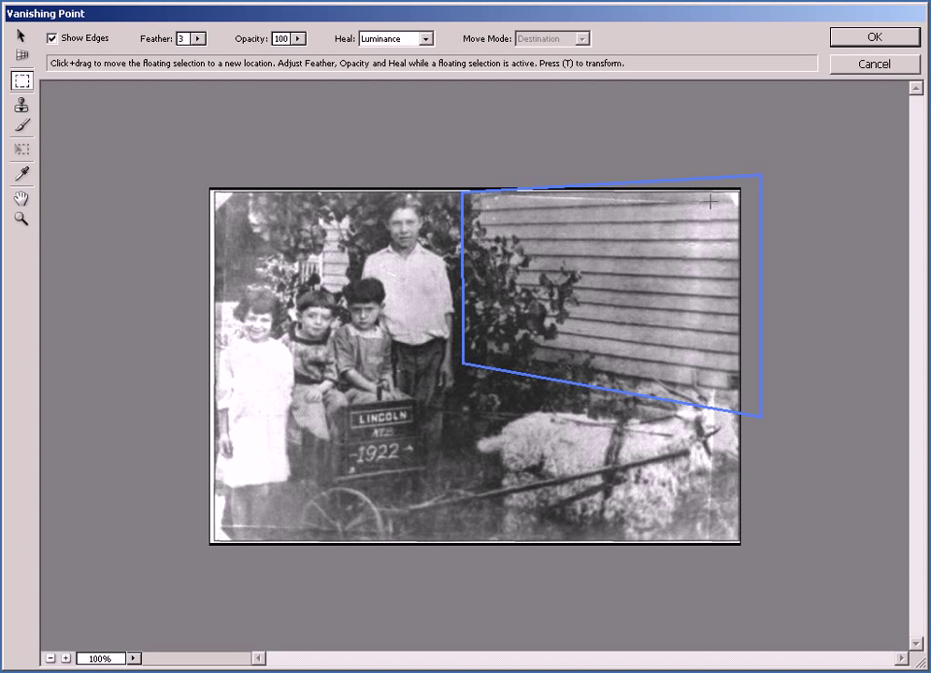
mouse_move(710, 200)
left_mouse_down()
mouse_move(730, 284)
mouse_move(730, 360)
mouse_move(708, 326)
mouse_move(696, 325)
left_mouse_up()
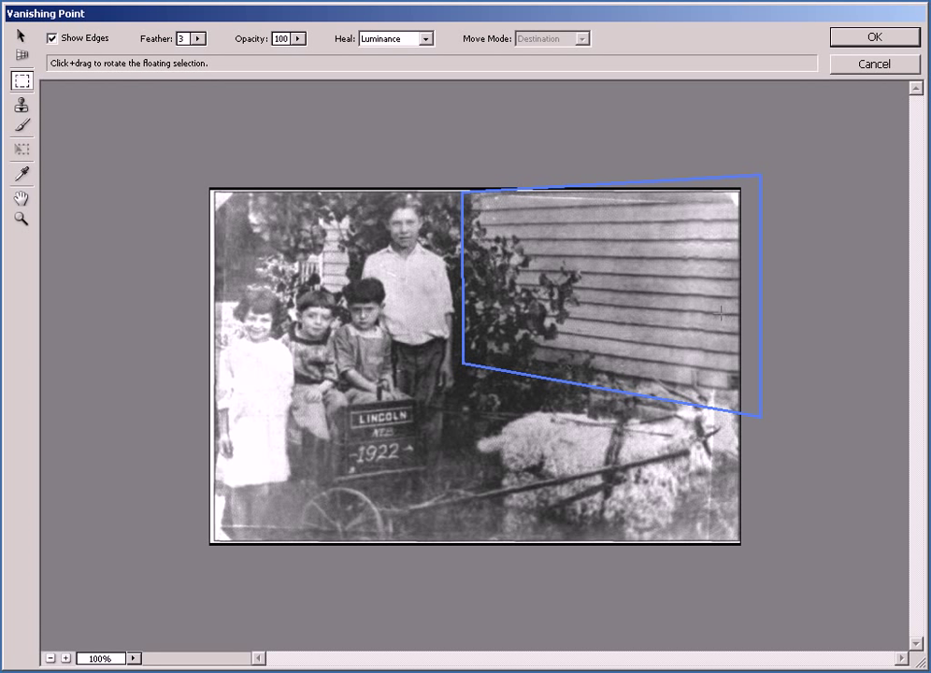
left_click(717, 365)
type("1")
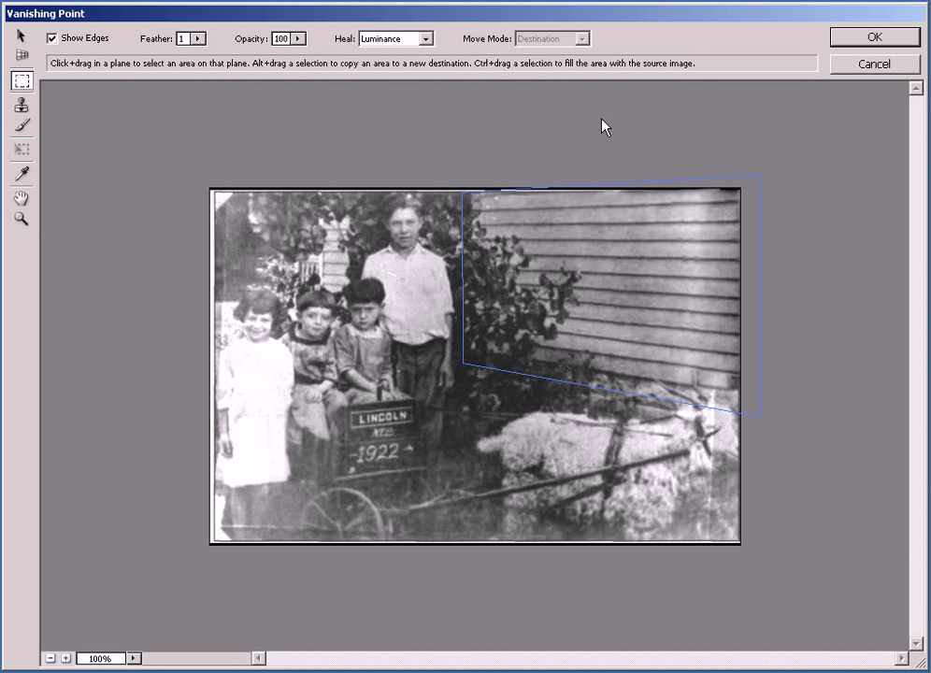
key("Return")
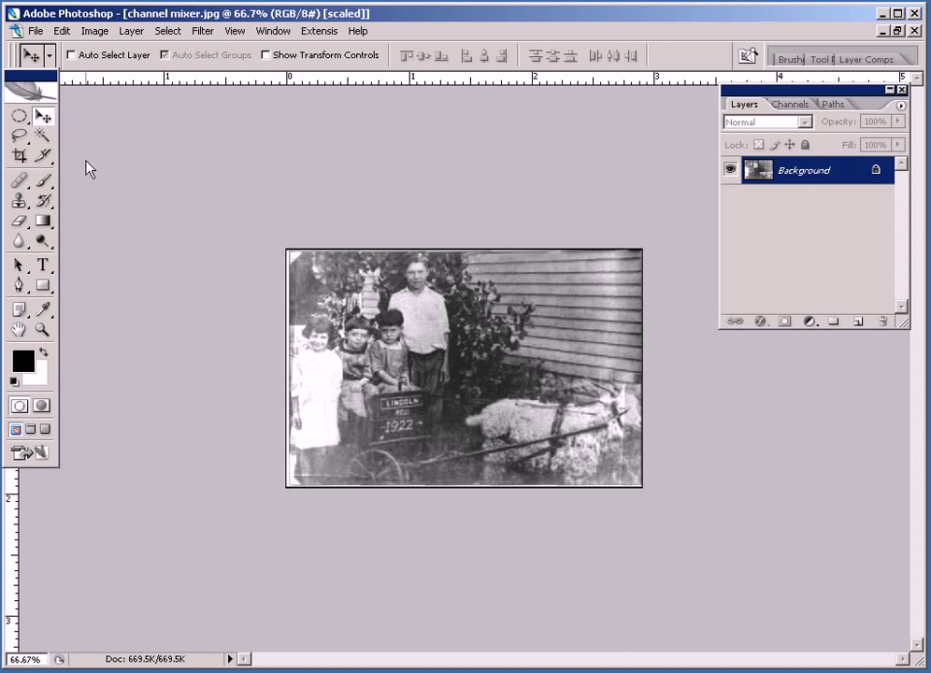
Step: Use the Patch Tool to cover the lower bright streak near the goat's head with ground texture
left_click(16, 187)
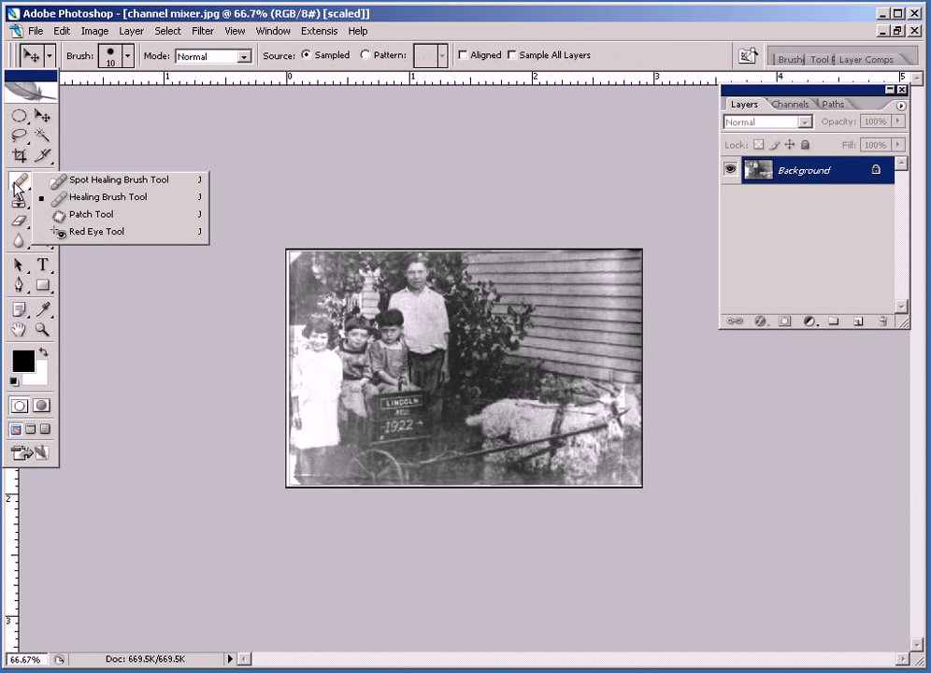
left_click(81, 220)
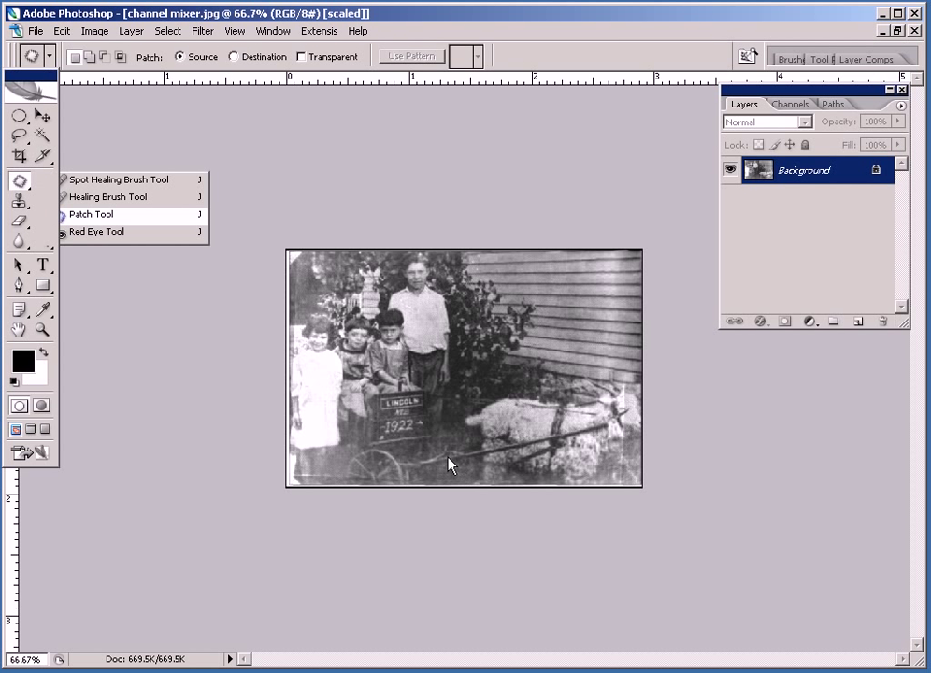
left_click_drag(581, 485, 655, 495)
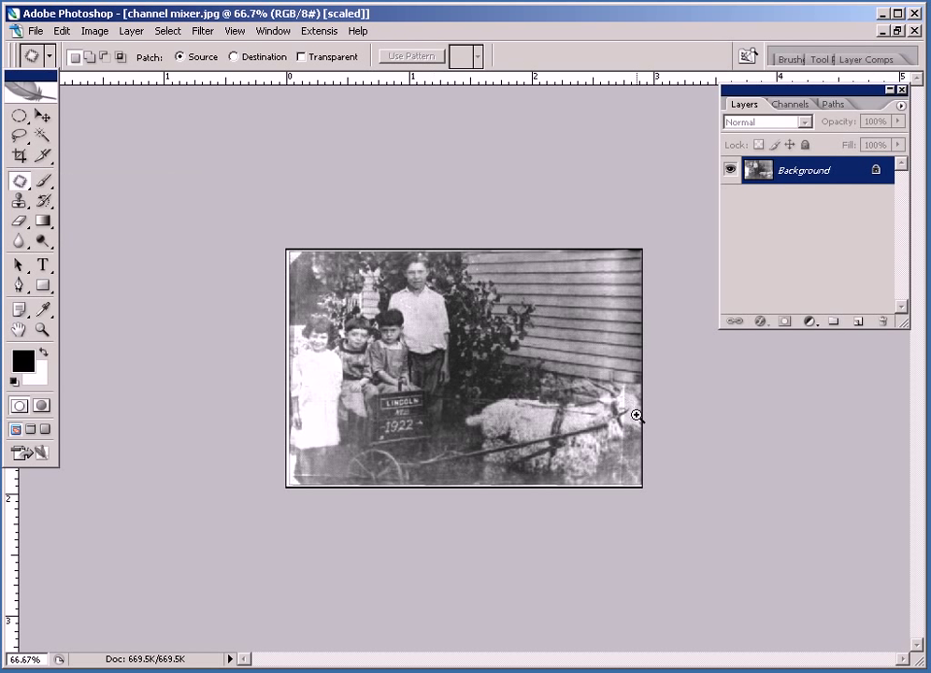
left_click(714, 519)
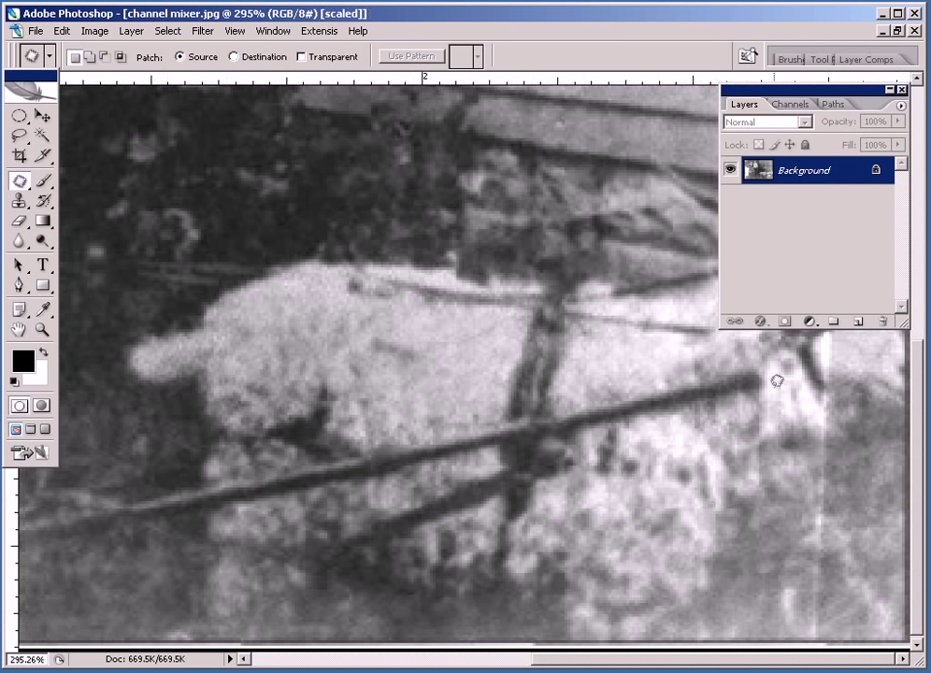
key("Tab")
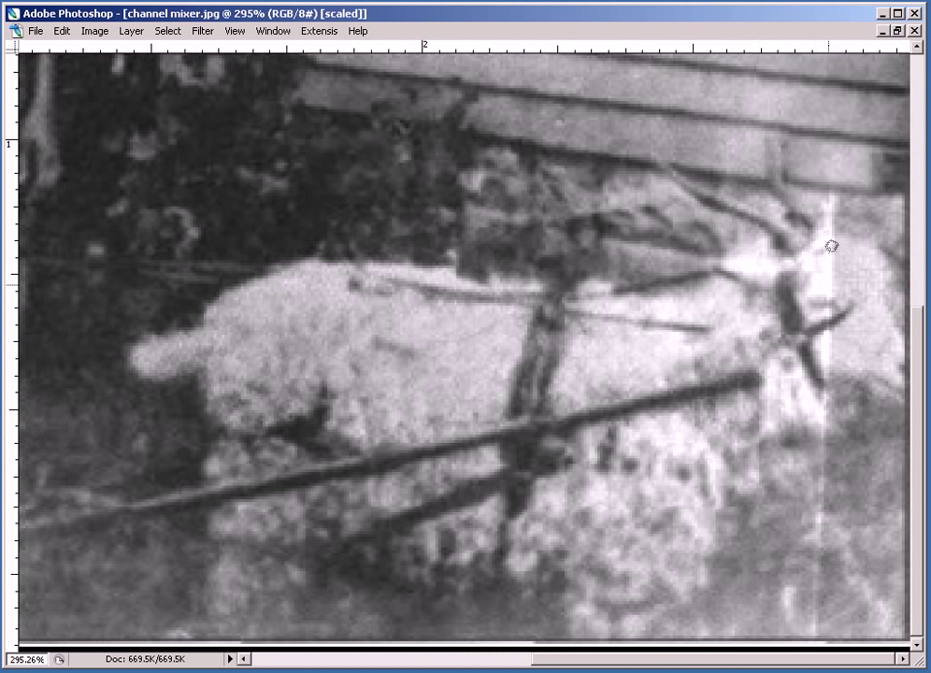
mouse_move(822, 416)
left_mouse_down()
mouse_move(833, 518)
mouse_move(824, 423)
mouse_move(853, 463)
left_mouse_up()
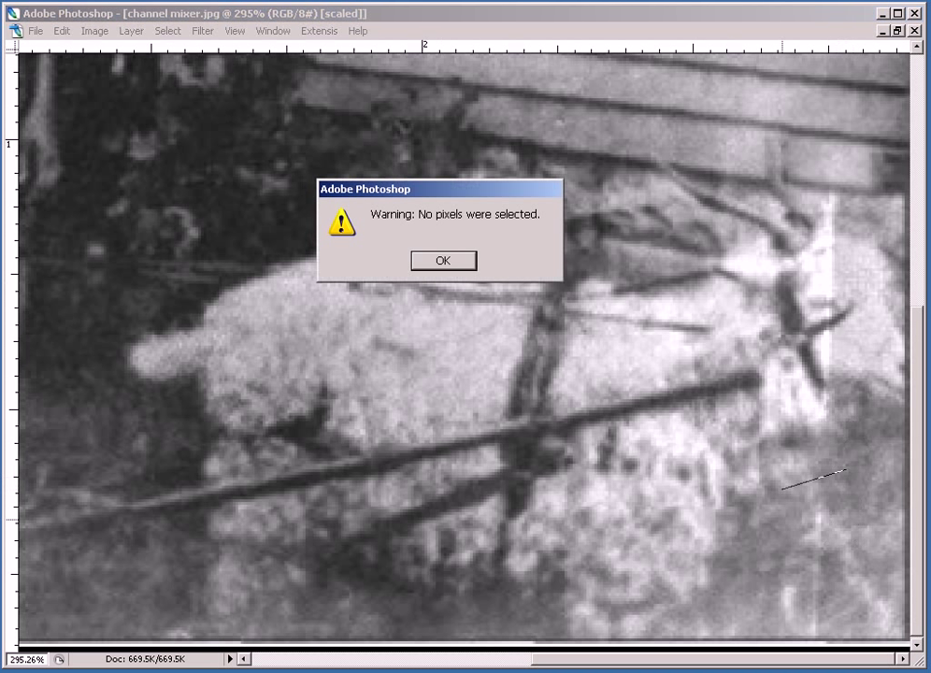
left_click(440, 260)
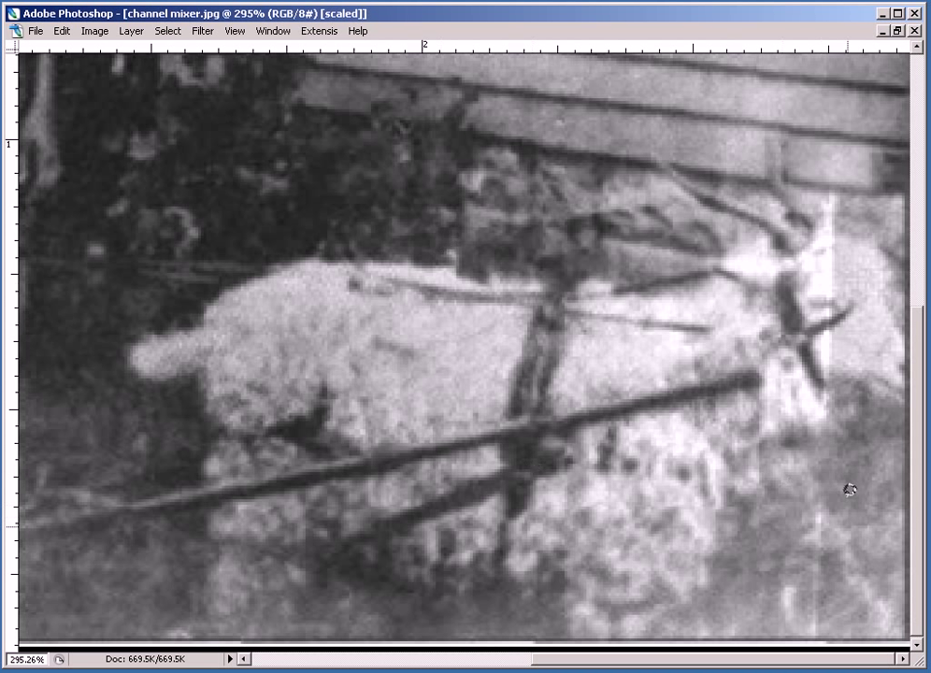
mouse_move(810, 517)
left_mouse_down()
mouse_move(832, 609)
mouse_move(853, 598)
mouse_move(854, 586)
left_mouse_up()
key("ctrl+d")
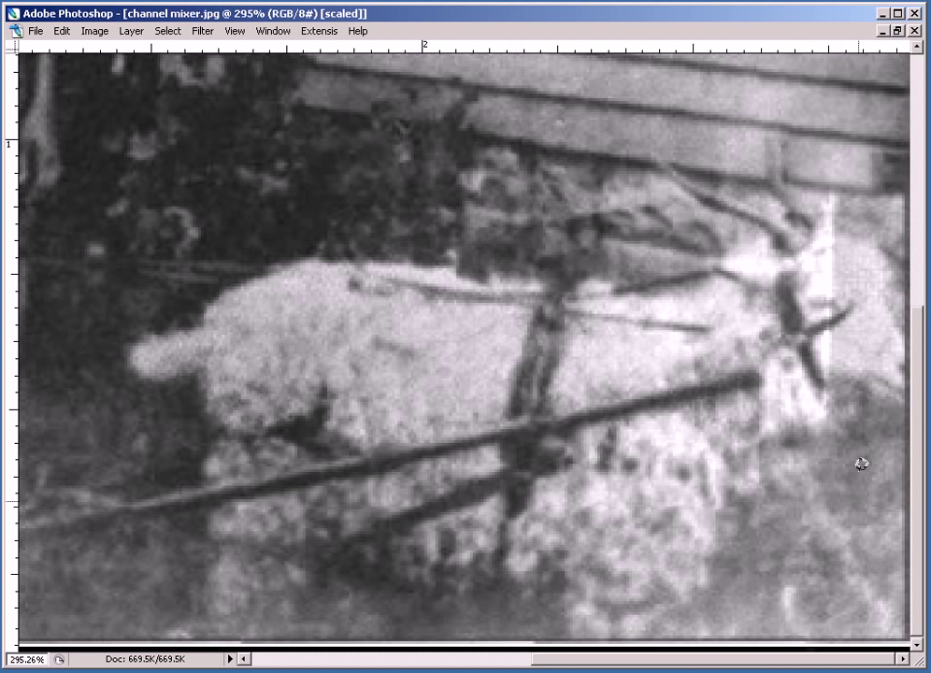
left_click_drag(904, 108, 686, 384)
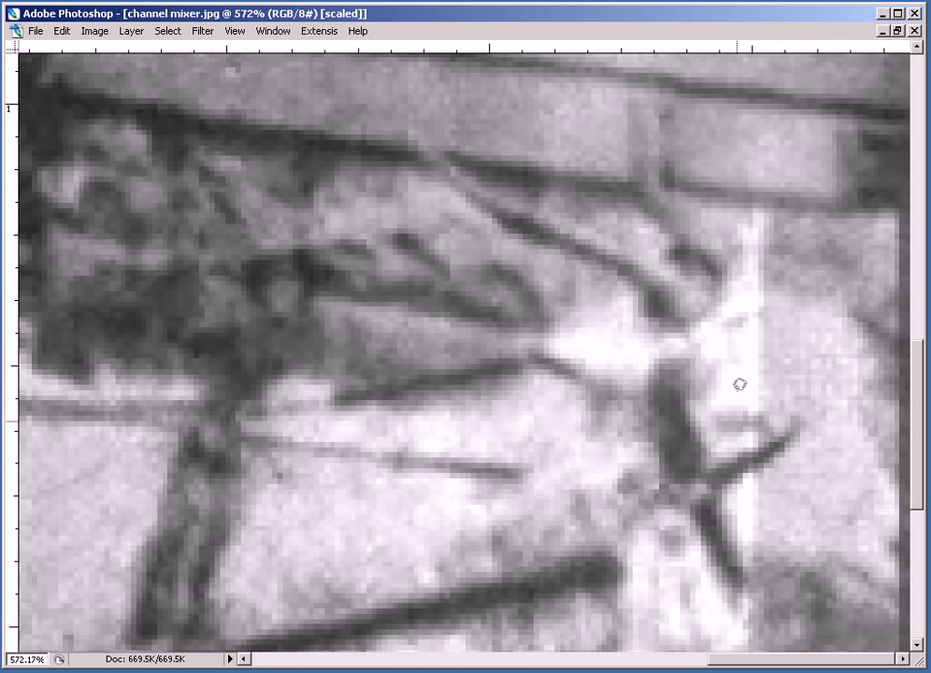
key("Tab")
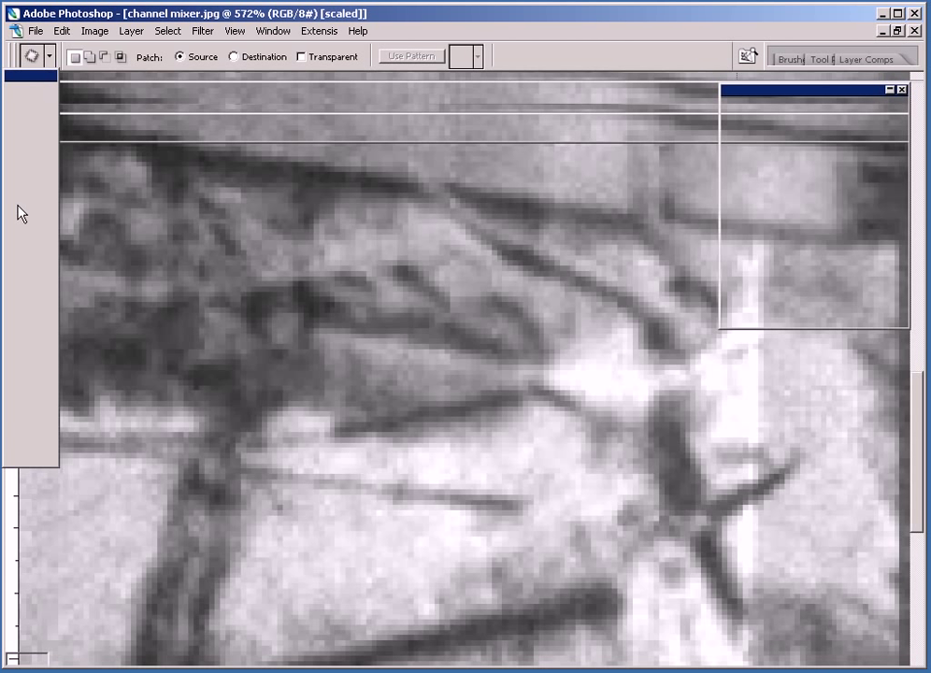
Step: Select the Clone Stamp tool with 50% opacity
left_click(19, 201)
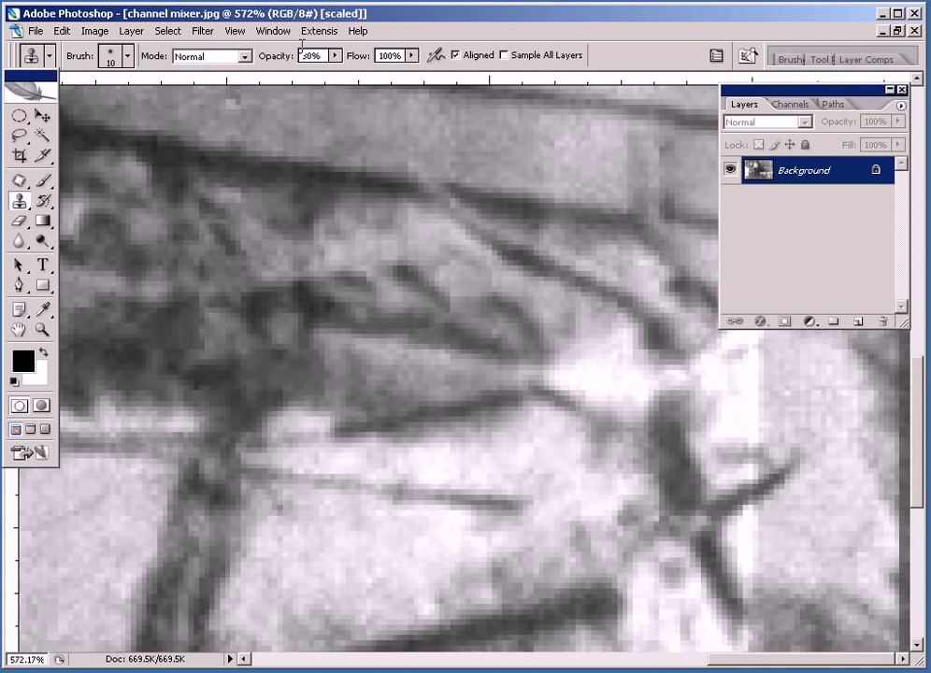
left_click(309, 56)
type("80")
key("Return")
type("50")
key("Return")
Step: Clone clean texture over the bright streak above the goat and beside the dark diagonal strap
left_click(780, 413, "alt")
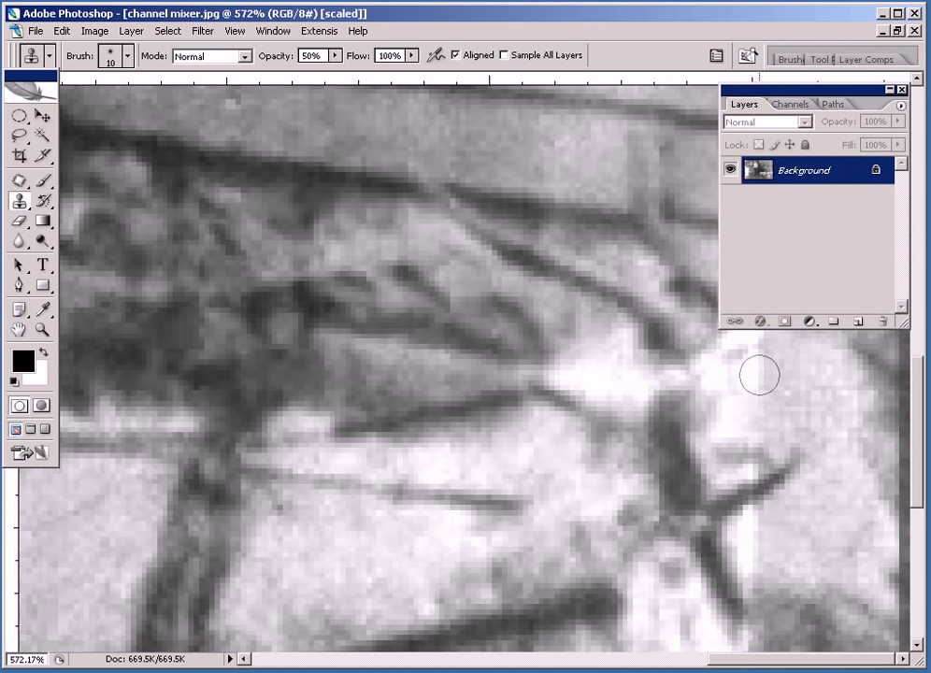
key("Tab")
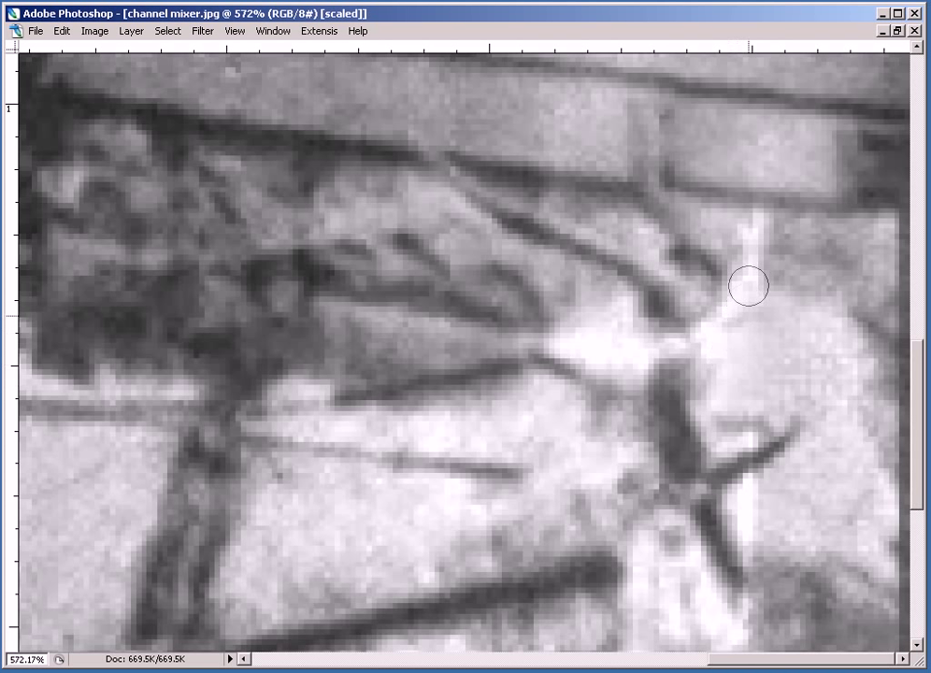
left_click(792, 226, "alt")
left_click(760, 229)
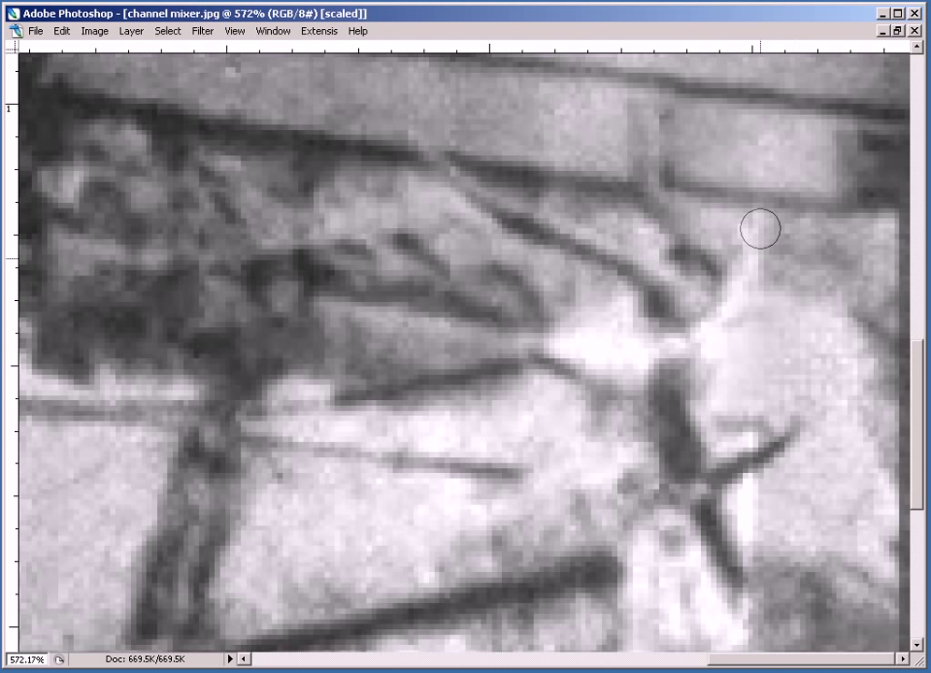
left_click_drag(760, 229, 753, 271)
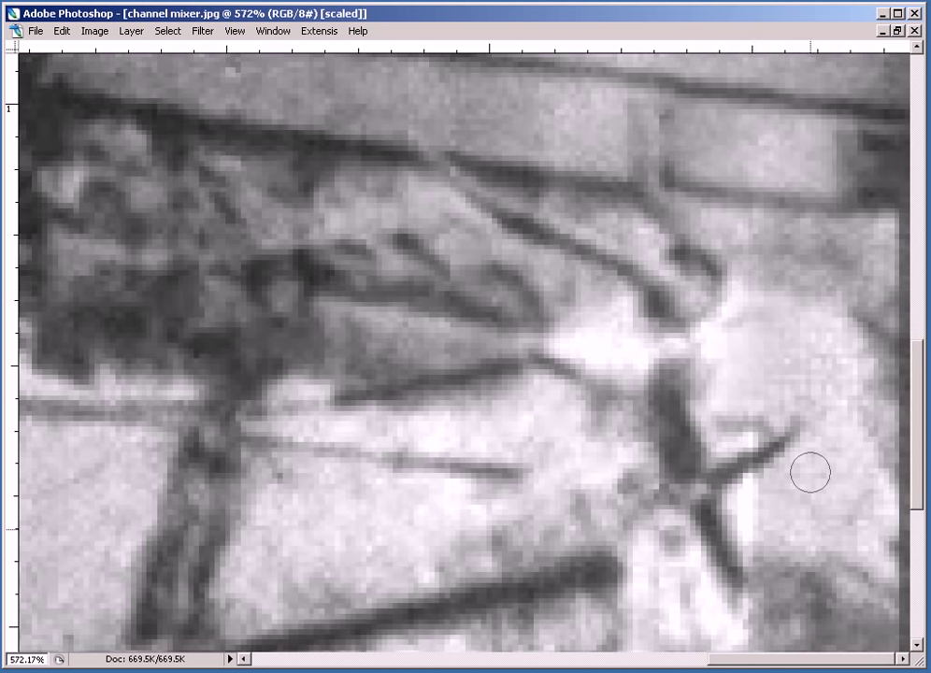
left_click(782, 511, "alt")
left_click(758, 505)
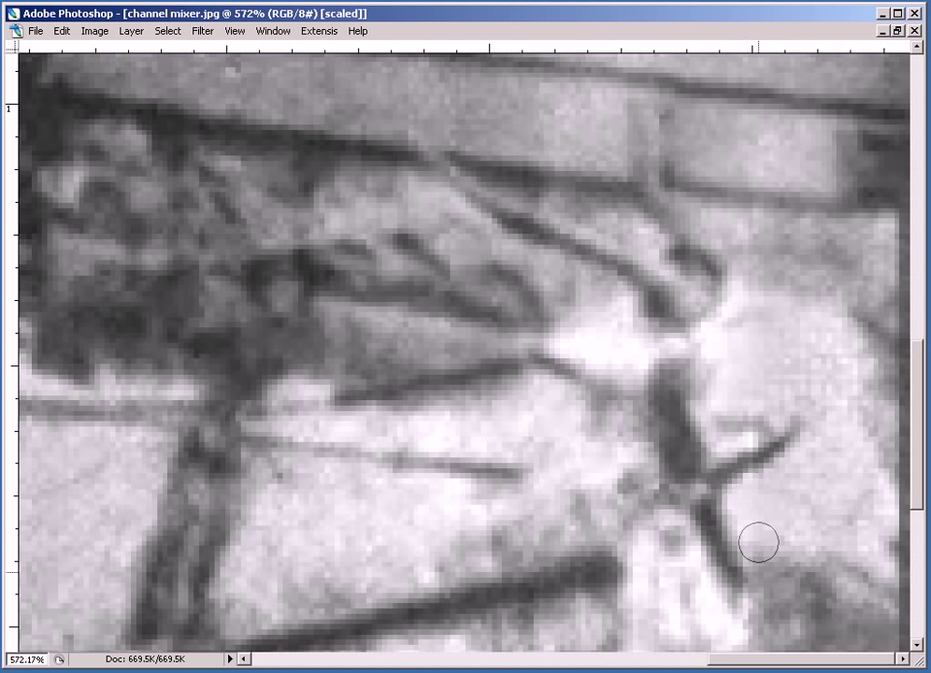
left_click(772, 386, "alt")
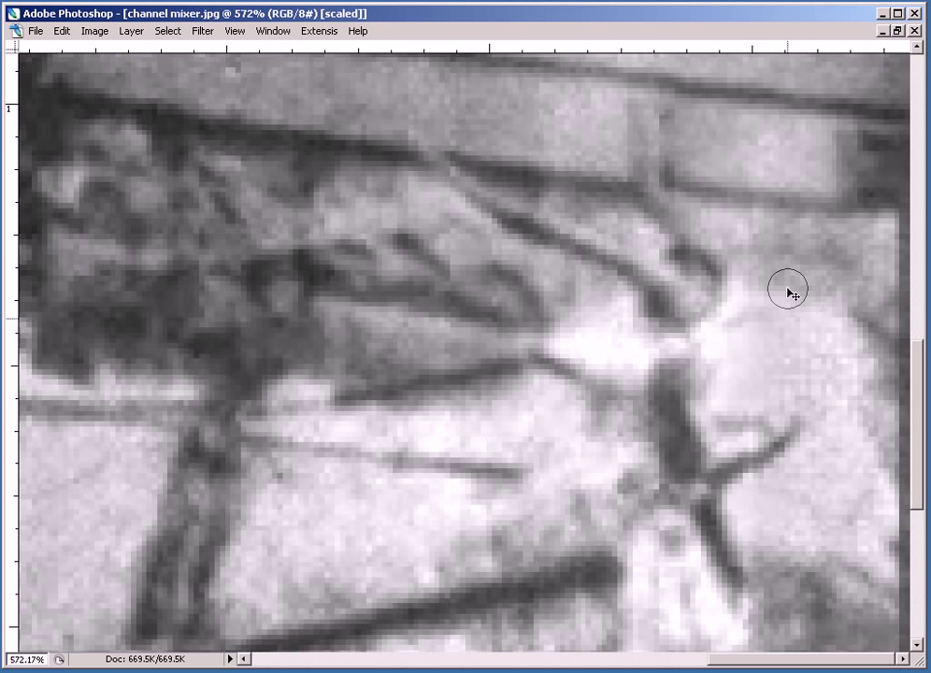
key("ctrl+minus")
Step: Zoom out to the full scene, then zoom into the children's upper-left background
key("ctrl+minus")
key("ctrl+minus")
key("ctrl+minus")
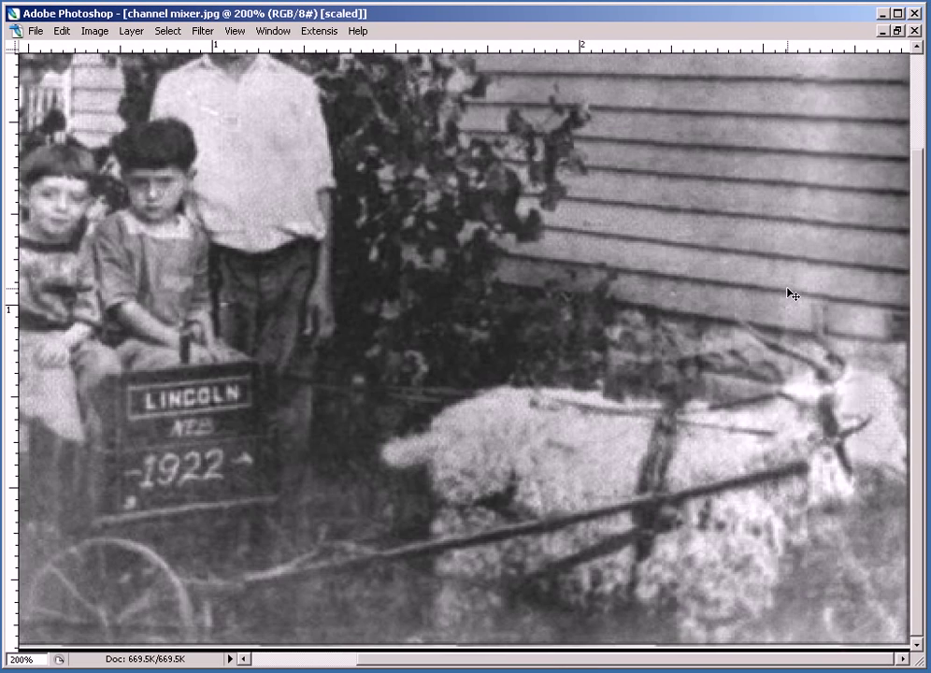
key("ctrl+minus")
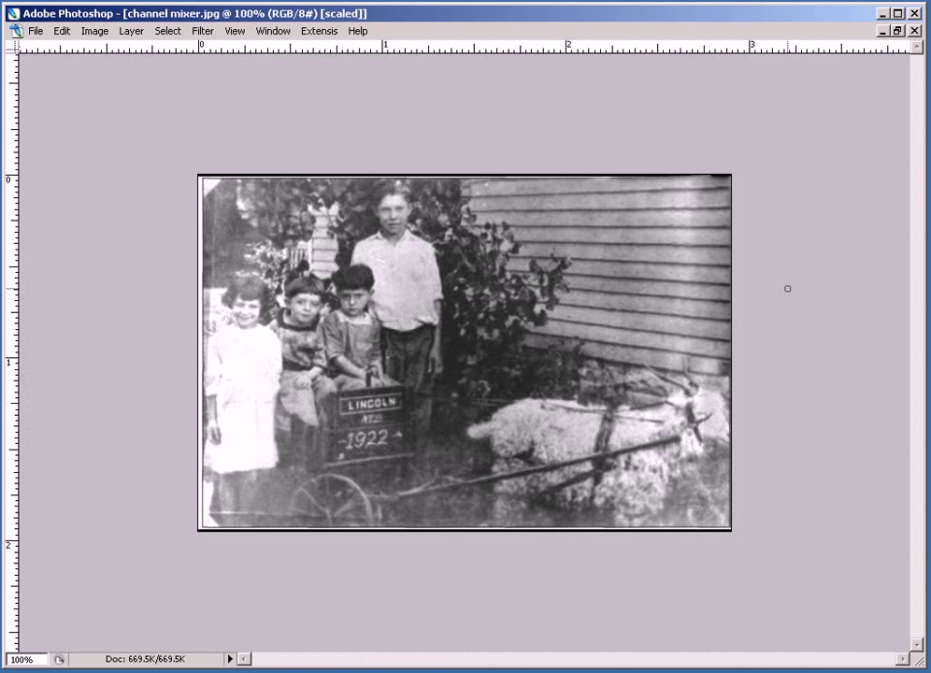
key("z")
left_click_drag(179, 334, 280, 173)
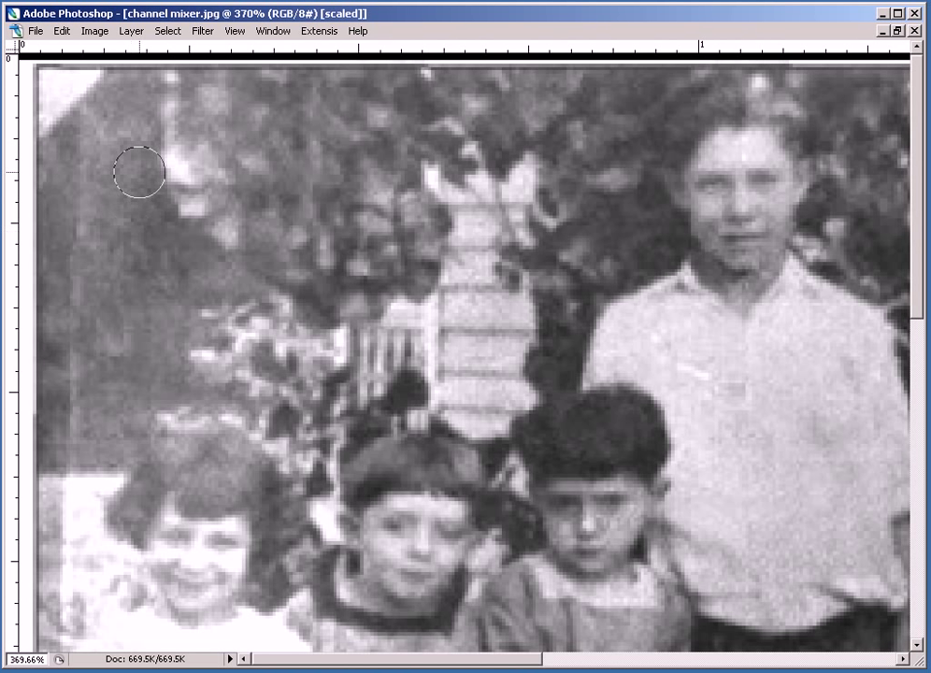
key("Tab")
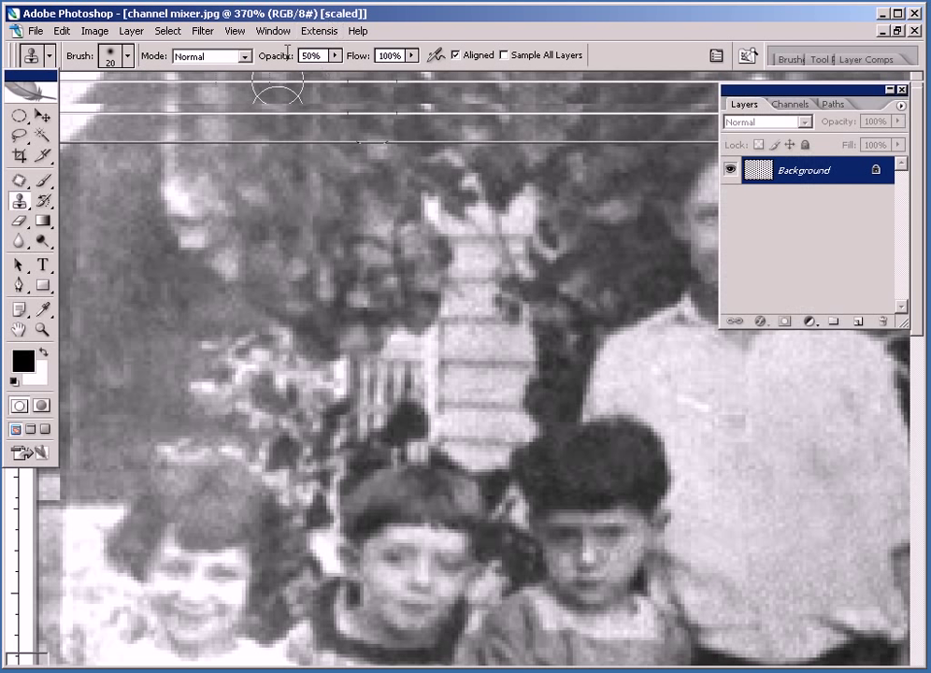
Step: Set the Clone Stamp opacity to 70%
left_click(266, 58)
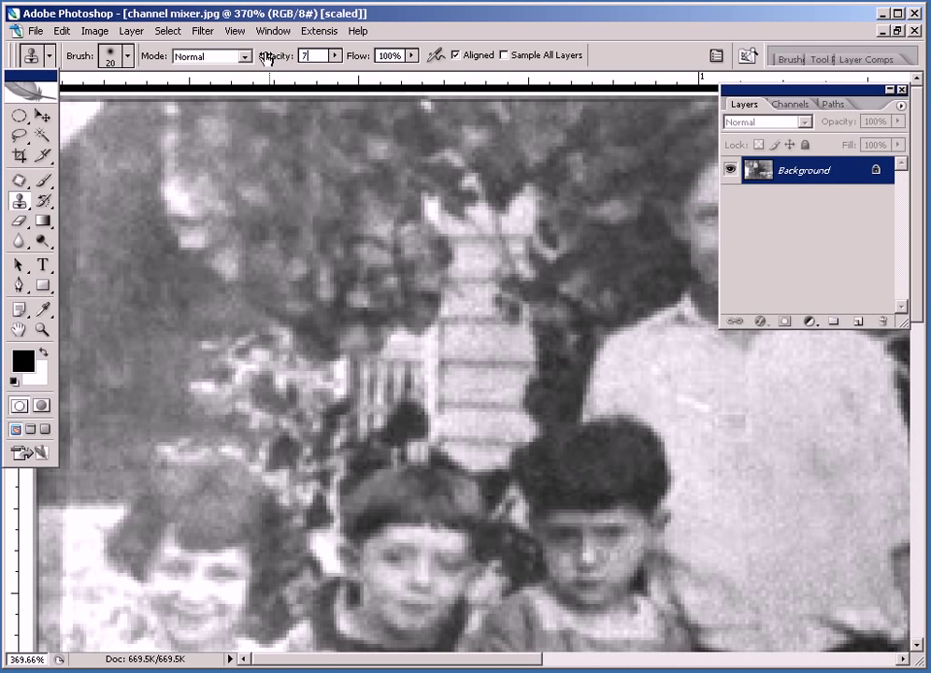
type("70")
key("Return")
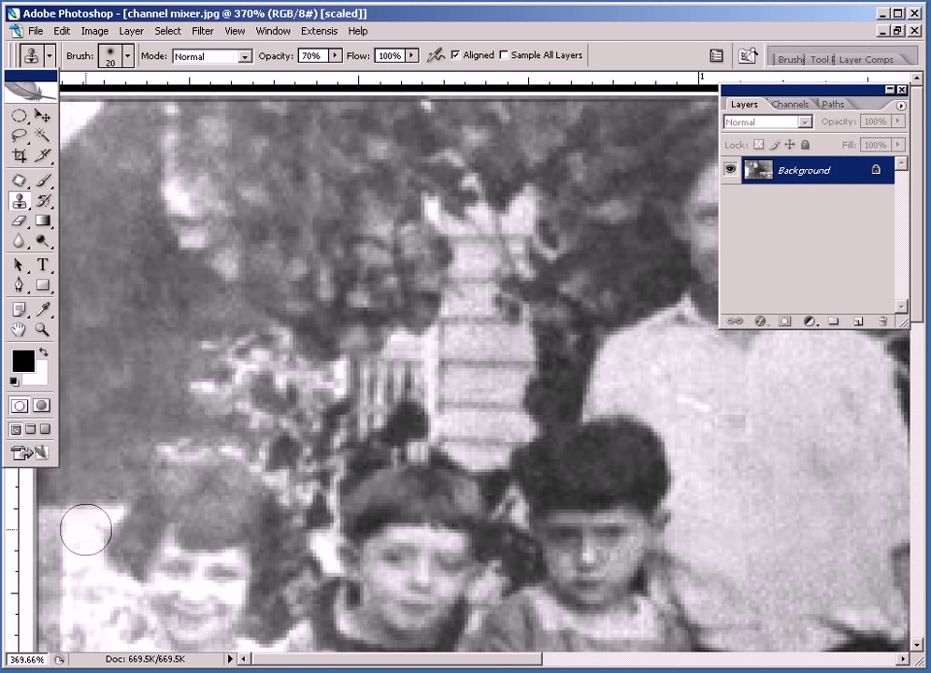
Step: Shrink the clone brush to 10 px and clone over the patchy background at the girl's lower left
key("bracketleft")
left_click(81, 522, "alt")
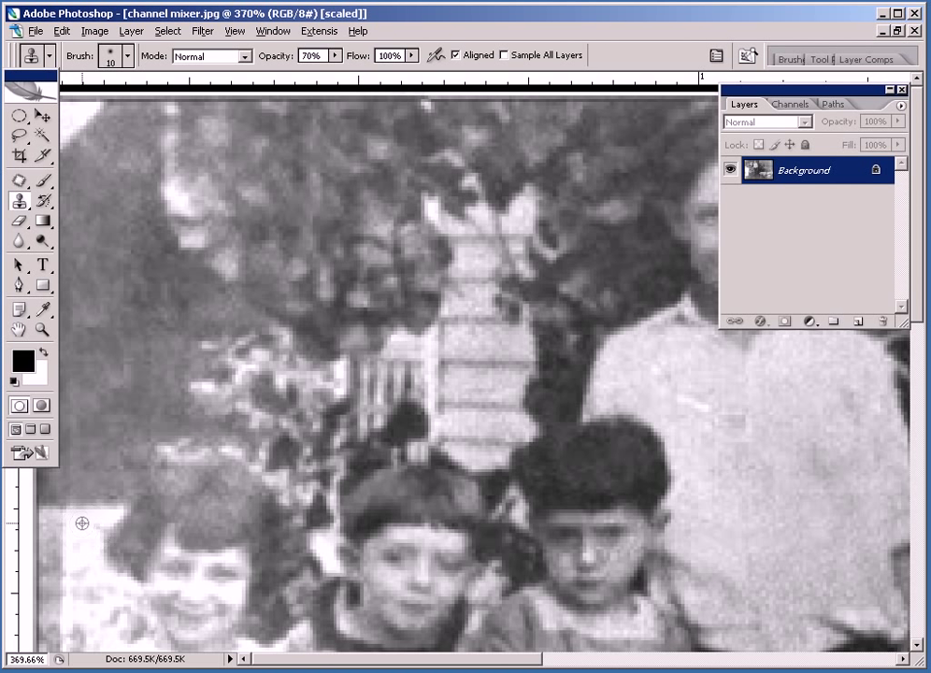
left_click(65, 524)
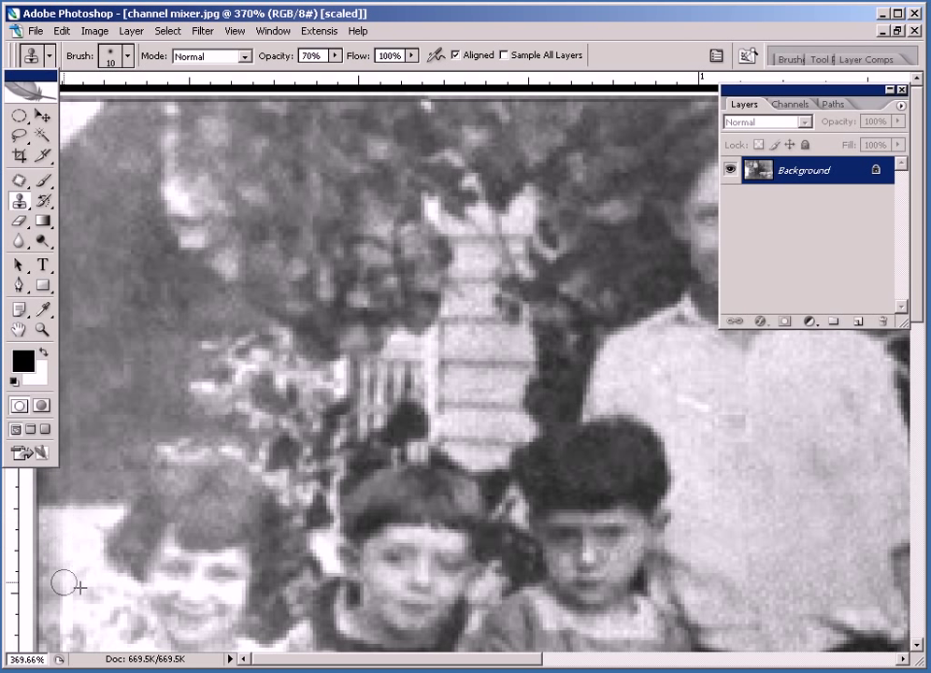
left_click_drag(71, 582, 68, 625)
scroll(91, 498, "down", 3)
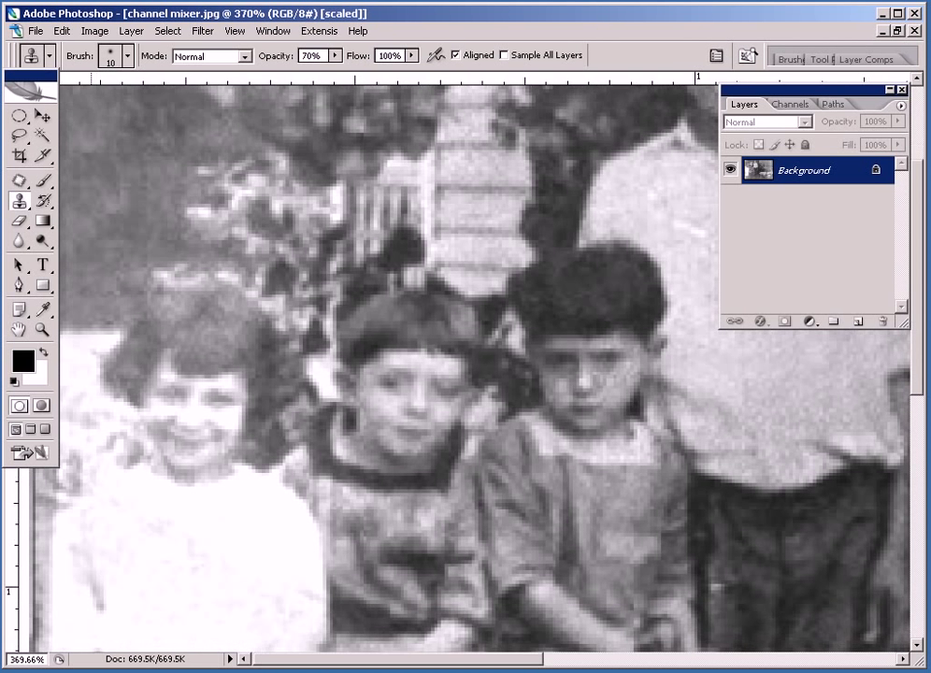
key("Tab")
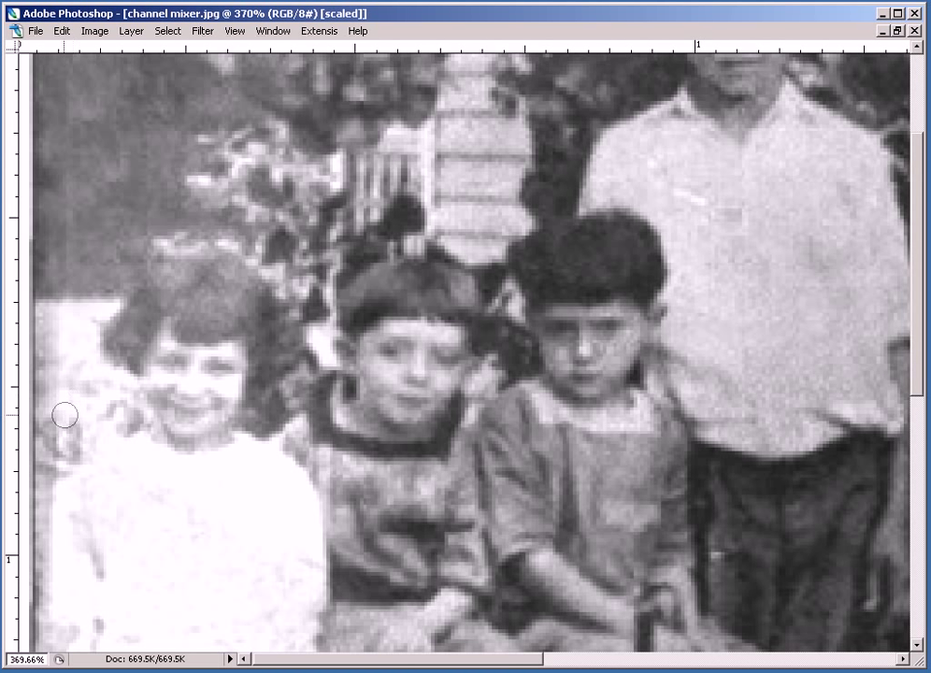
Step: Continue cloning down the girl's left edge, panning toward the LINCOLN 1922 sign
left_click_drag(62, 415, 63, 473)
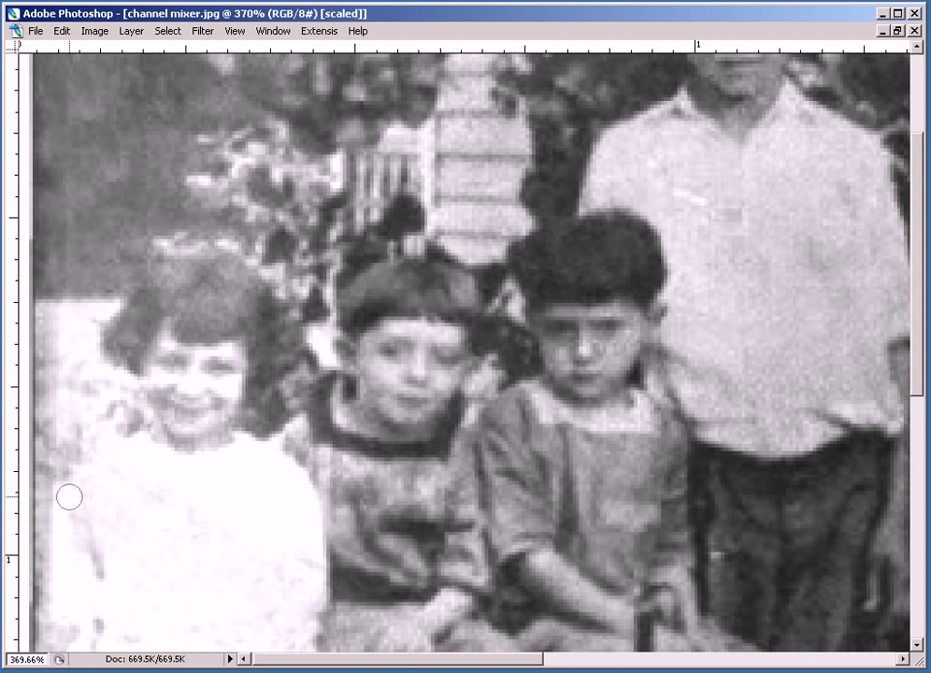
left_click_drag(60, 509, 61, 585)
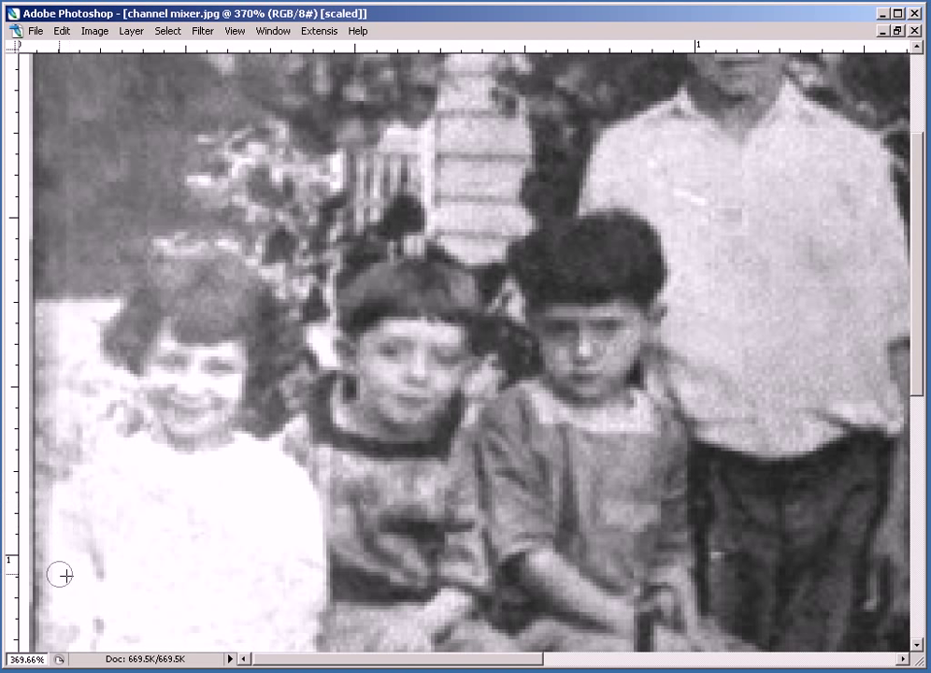
scroll(141, 428, "down", 3)
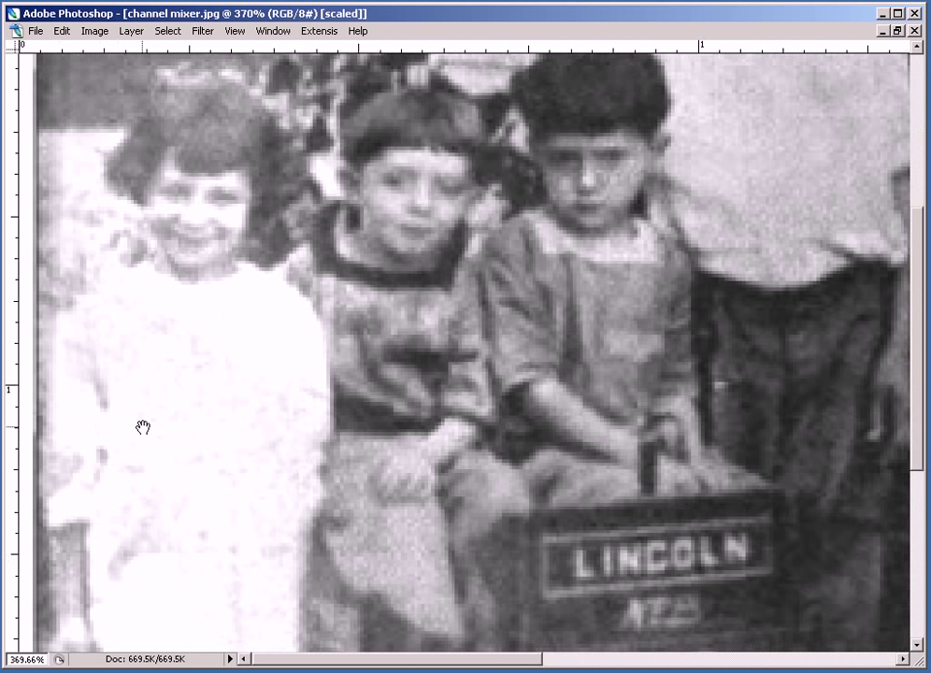
left_click(67, 426, "alt")
mouse_move(68, 449)
left_mouse_down()
mouse_move(68, 473)
mouse_move(70, 464)
left_mouse_up()
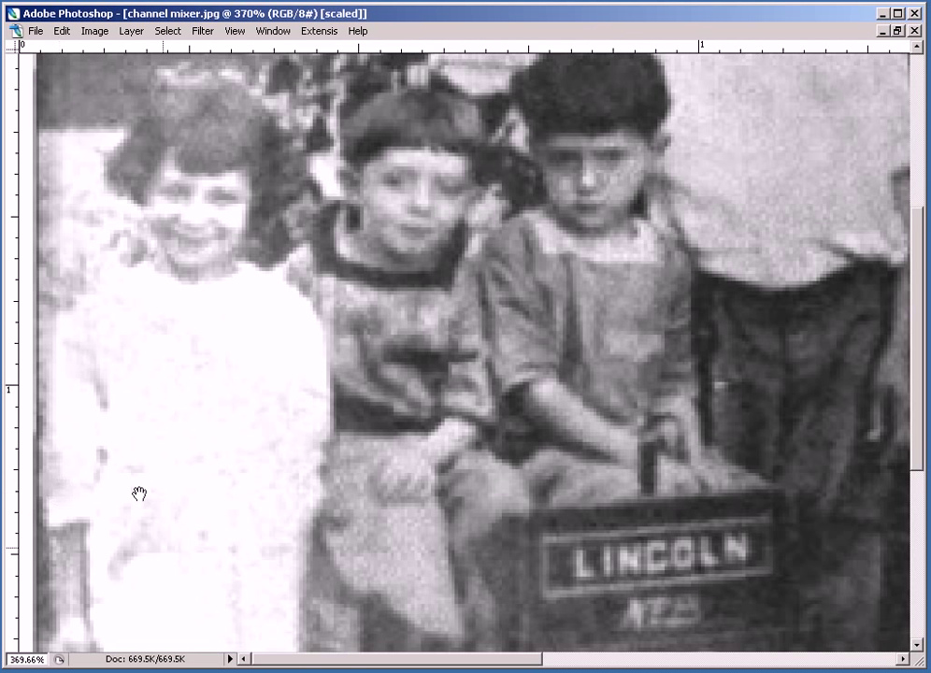
left_click_drag(138, 492, 133, 444)
left_click_drag(67, 412, 52, 446)
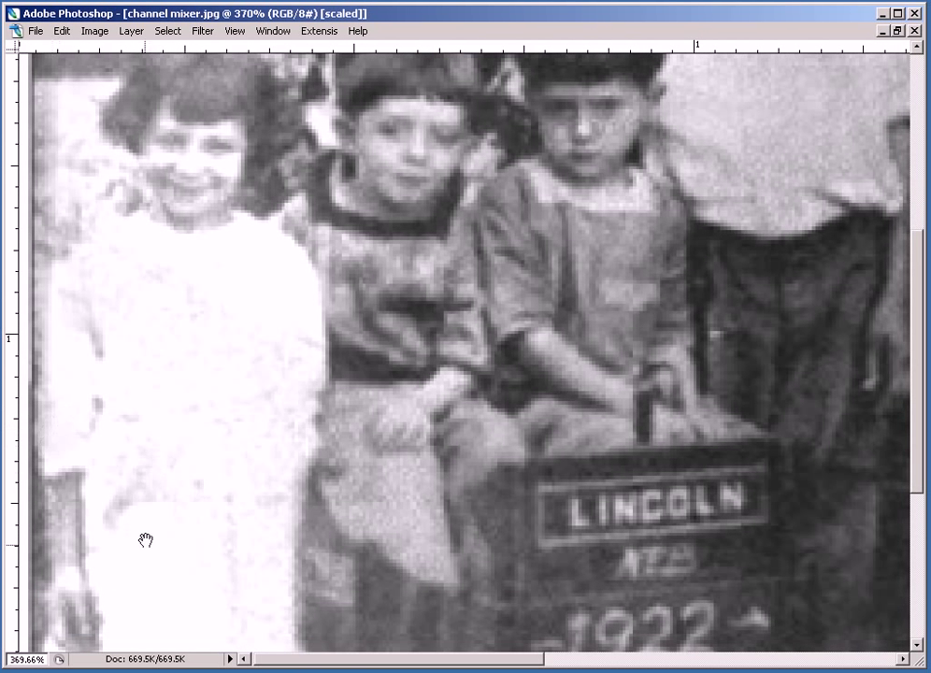
left_click_drag(145, 541, 156, 308)
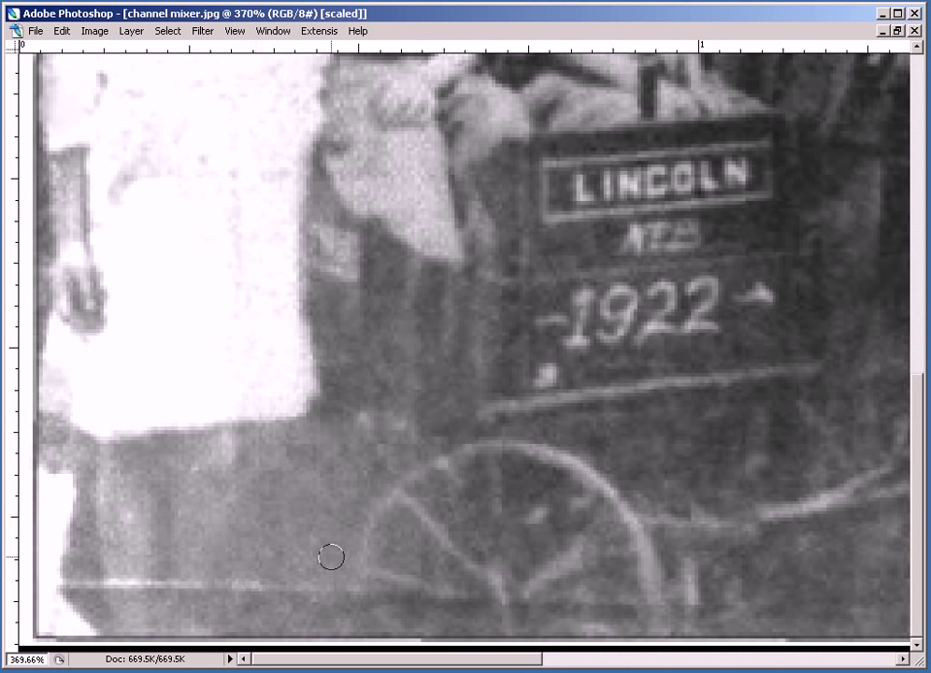
Step: Clone out the bright horizontal line and the light streaks along the lower-left edge near the ground
mouse_move(332, 582)
left_mouse_down()
mouse_move(62, 581)
mouse_move(138, 584)
left_mouse_up()
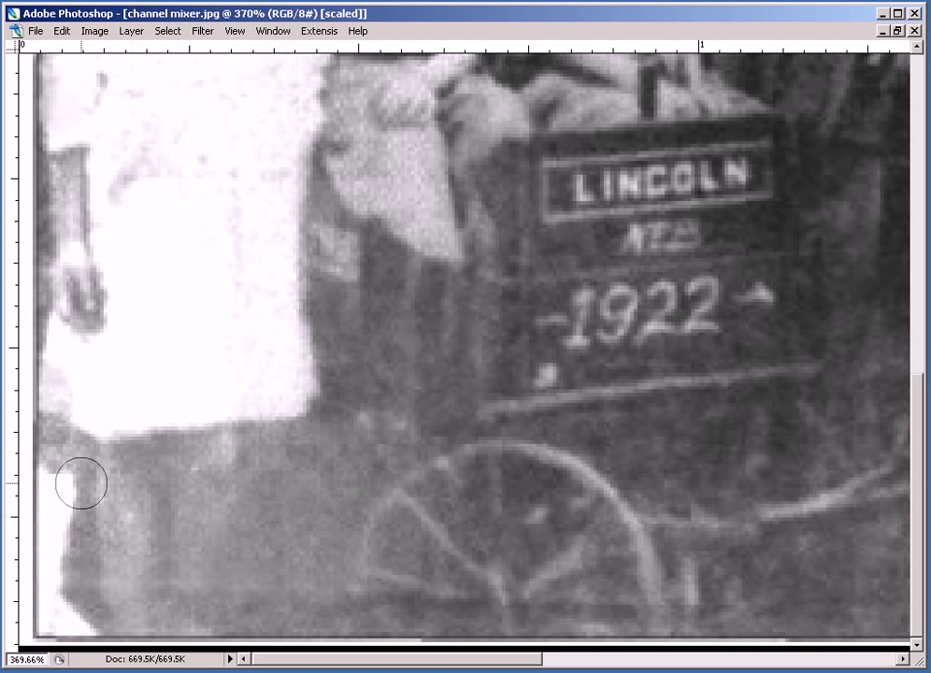
mouse_move(52, 479)
left_mouse_down()
mouse_move(67, 500)
mouse_move(56, 609)
left_mouse_up()
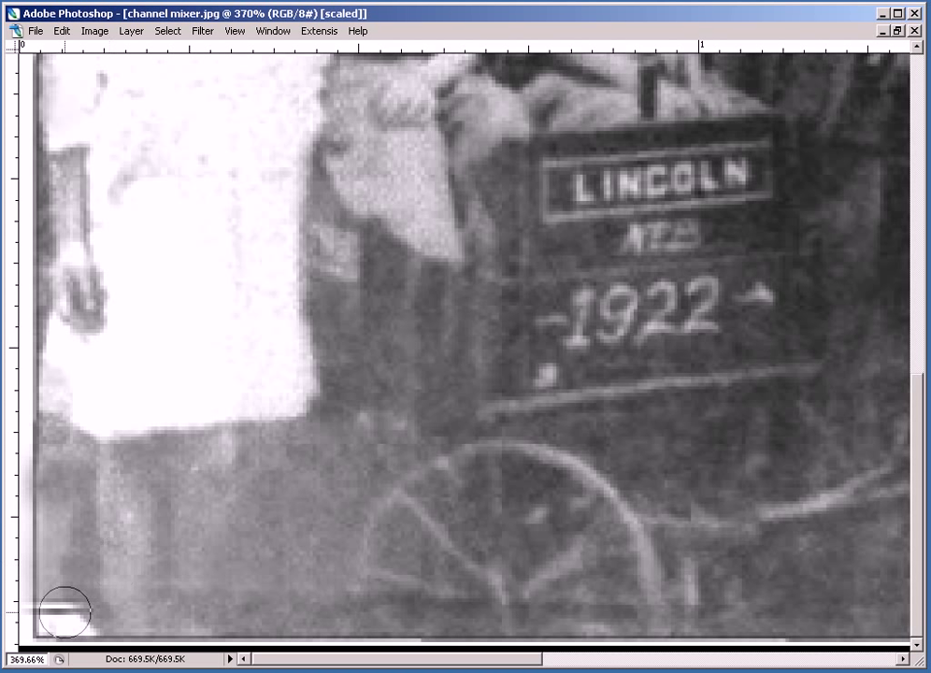
mouse_move(62, 609)
left_mouse_down()
mouse_move(49, 609)
mouse_move(67, 602)
mouse_move(77, 622)
left_mouse_up()
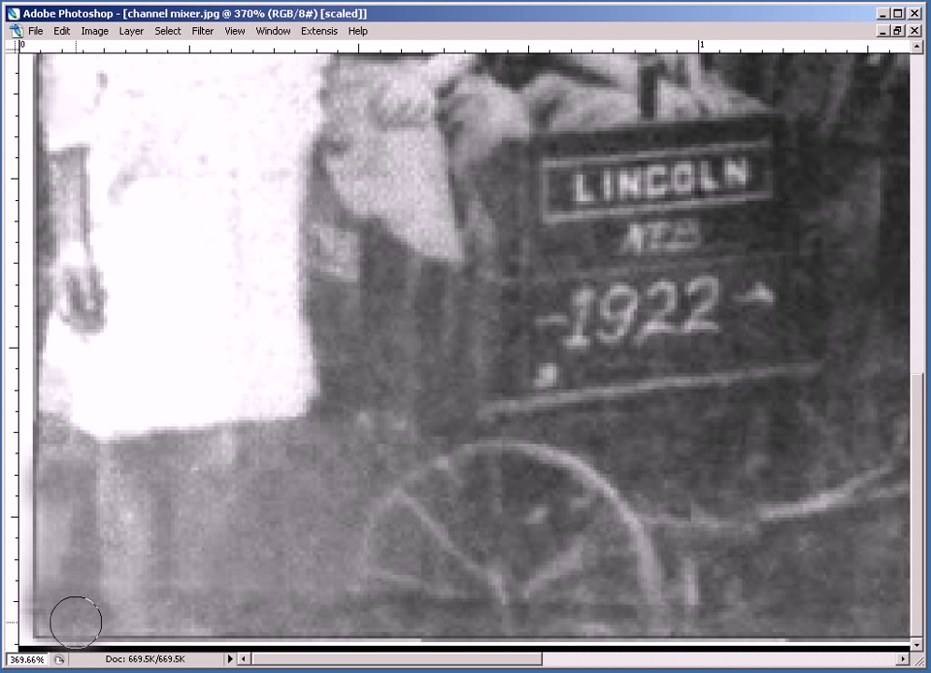
left_click_drag(58, 511, 54, 499)
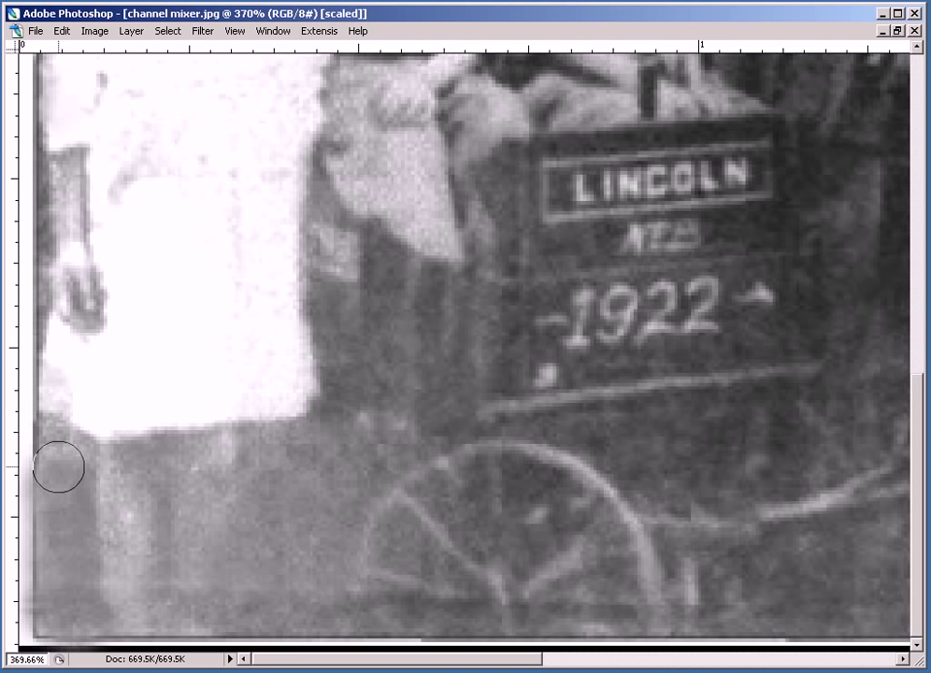
key("ctrl+minus")
Step: Crop the photo just inside its dark border, nudging the crop box two steps left and two up
key("ctrl+minus")
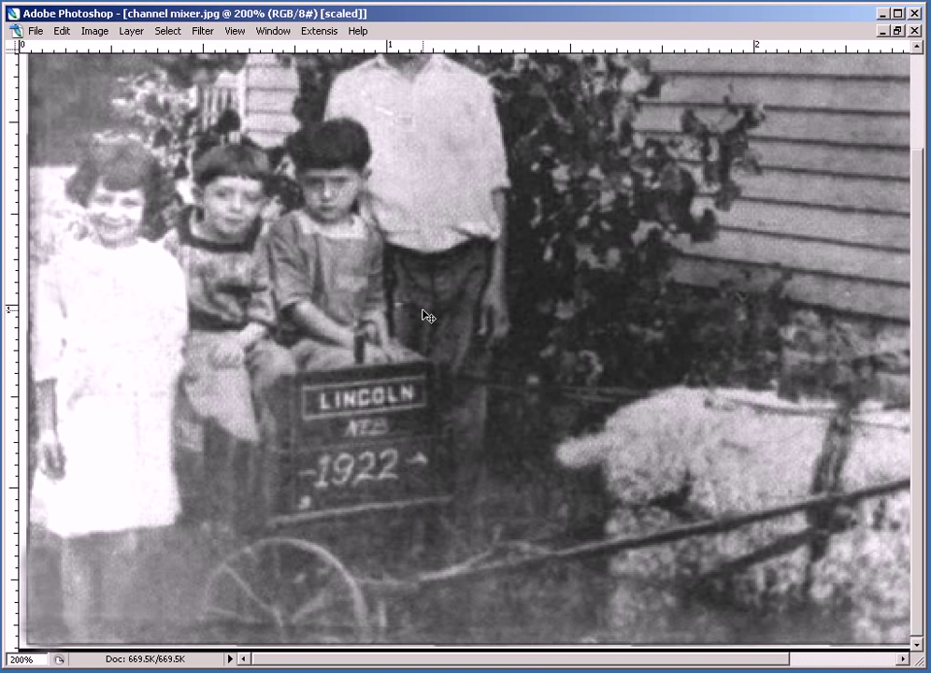
key("ctrl+minus")
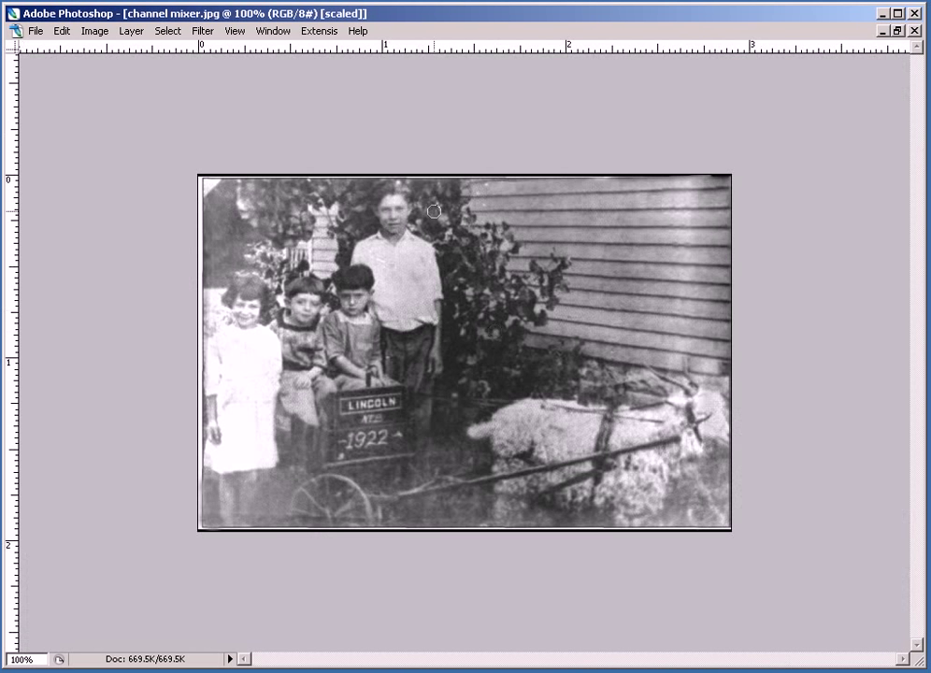
key("Tab")
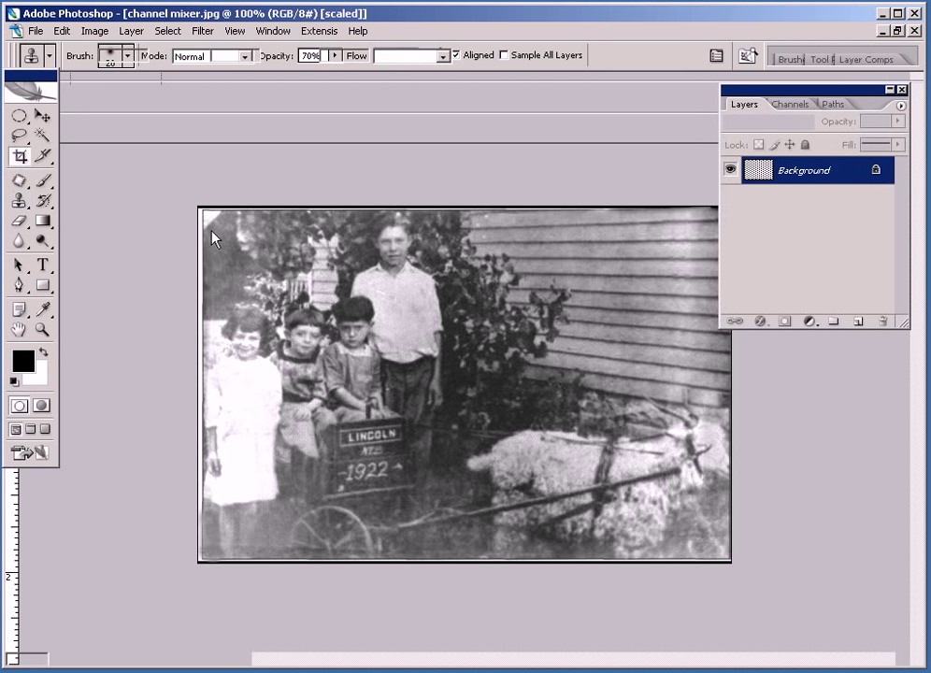
key("c")
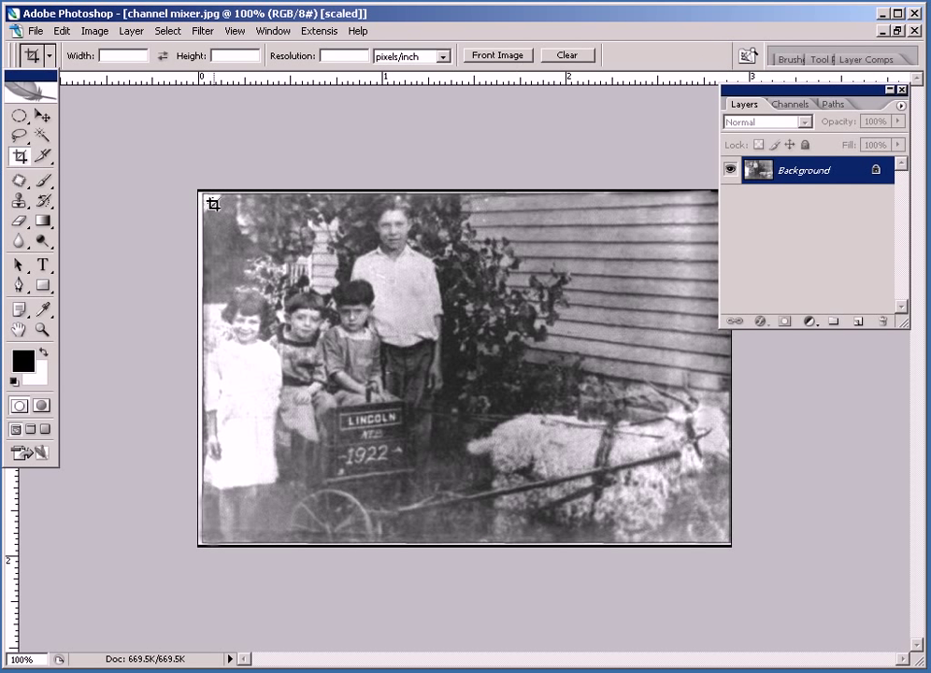
left_click_drag(206, 197, 736, 532)
key("Escape")
key("ctrl+z")
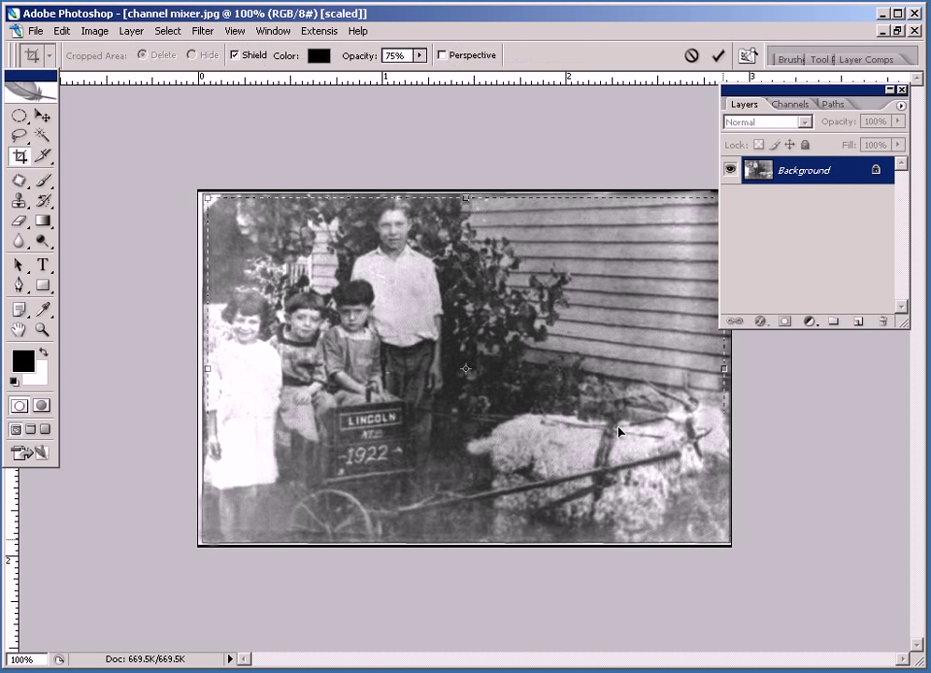
key("Left")
key("Left")
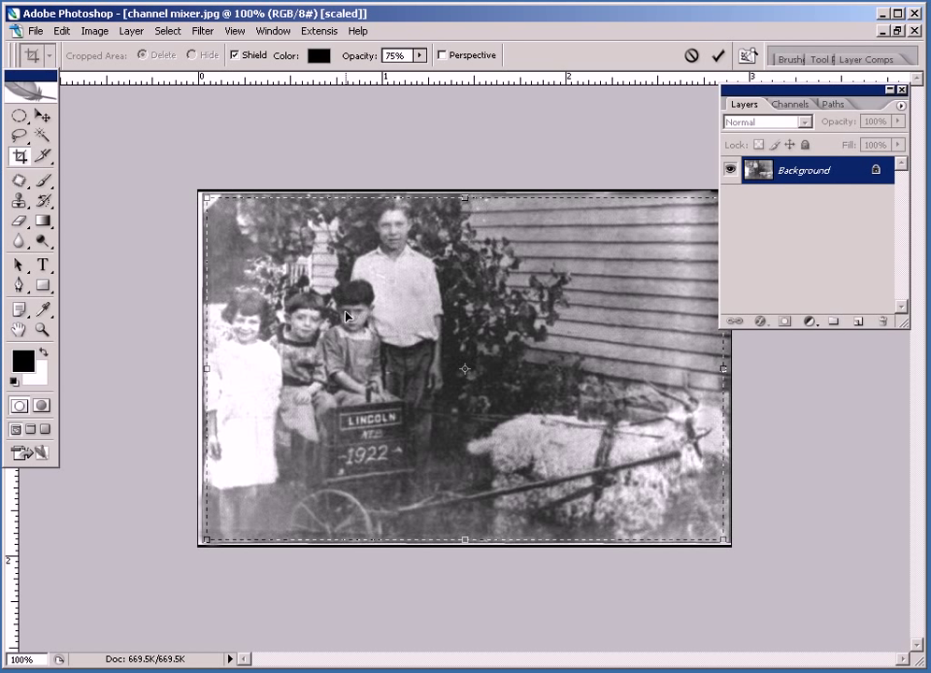
key("Left")
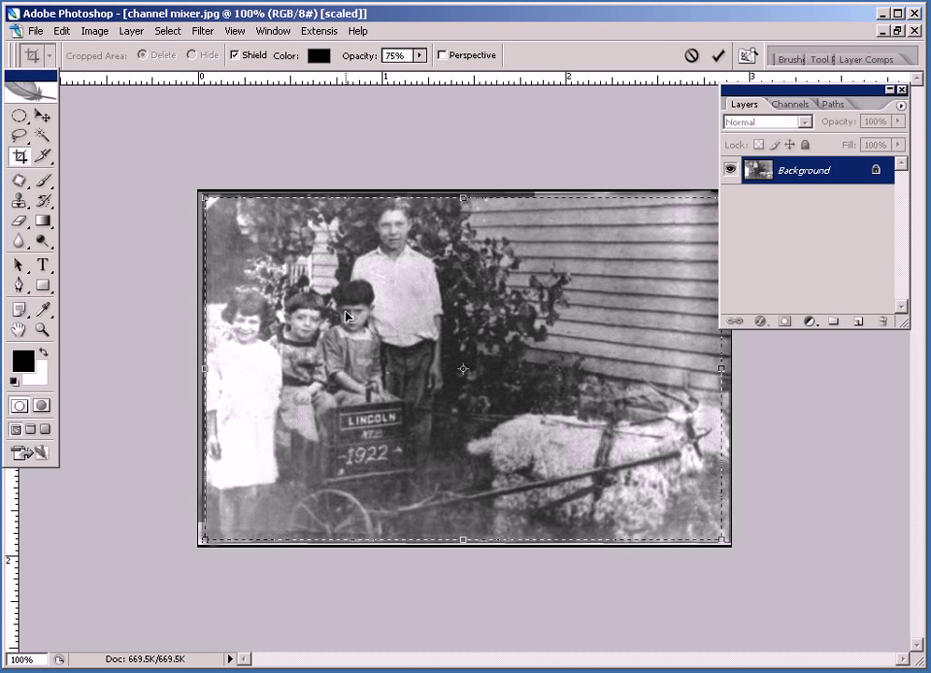
key("Up")
key("Up")
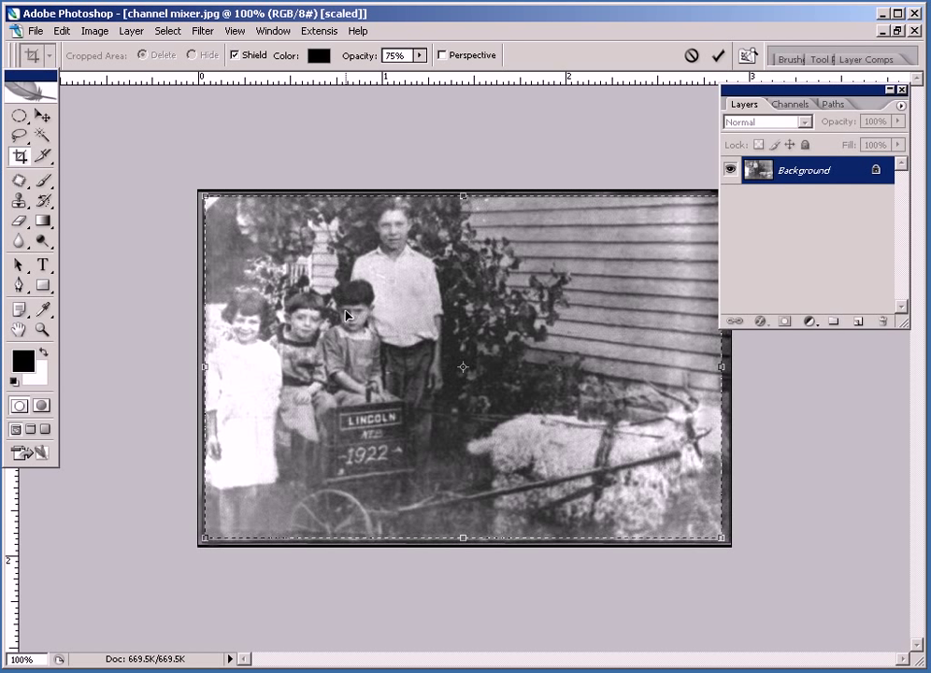
key("Up")
key("Up")
key("Up")
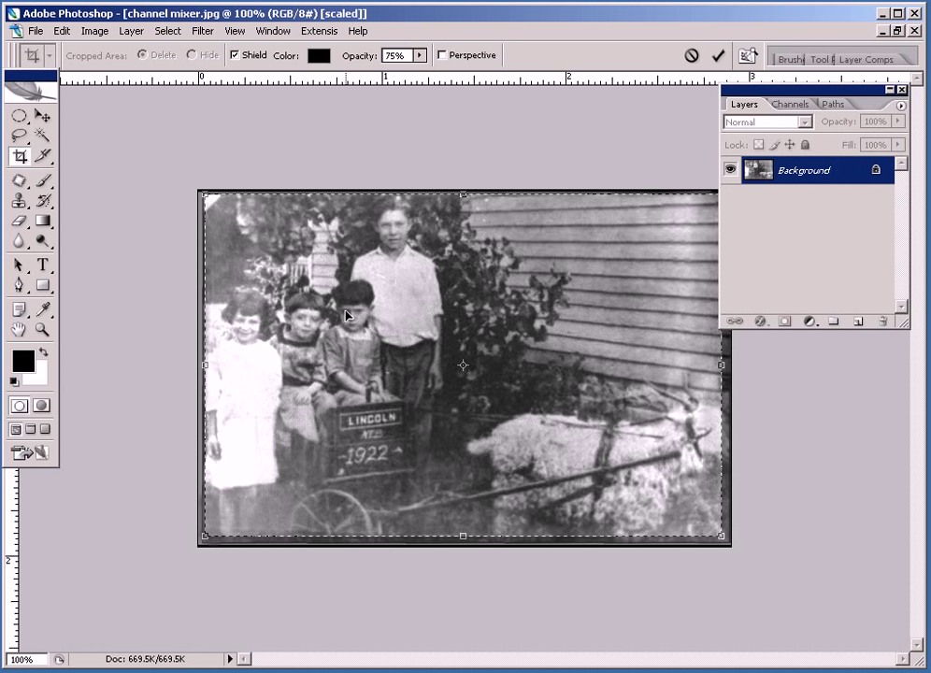
key("Return")
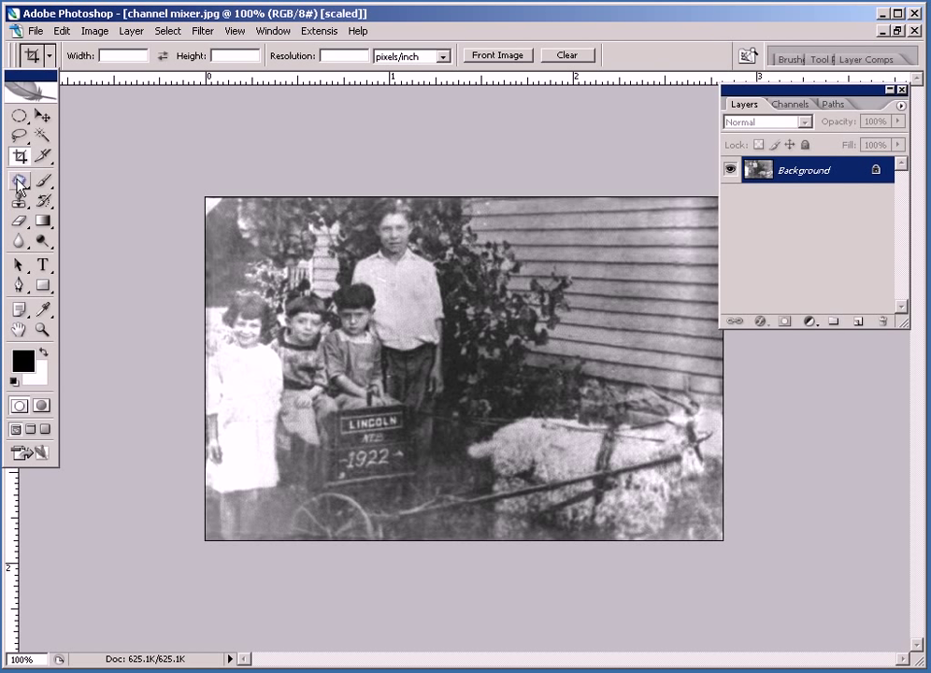
left_click(34, 201)
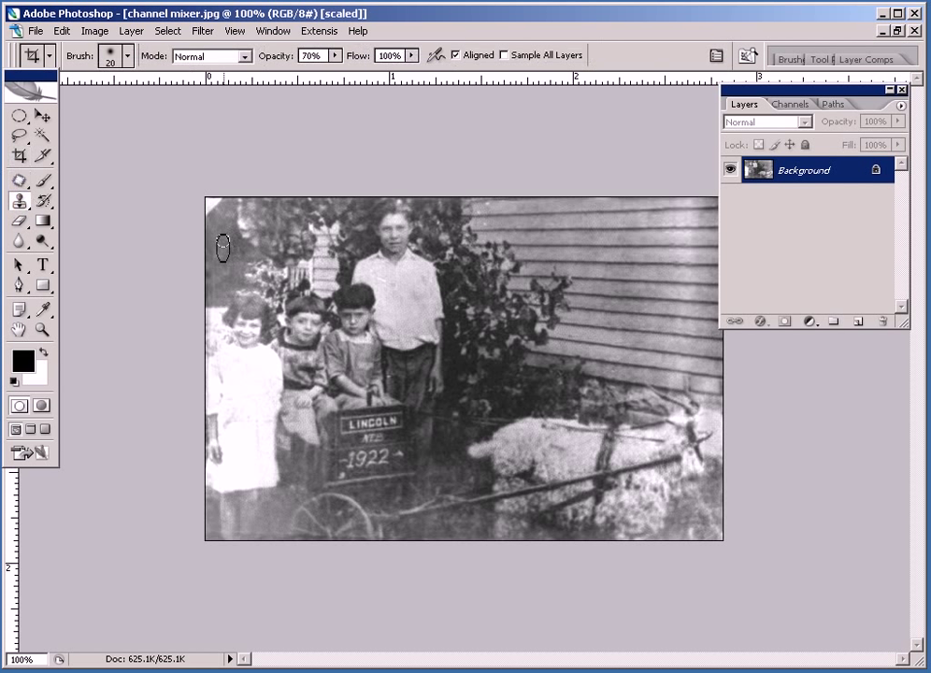
Step: Enlarge the Clone Stamp brush to 30 to cover the white top-left corner
key("bracketright")
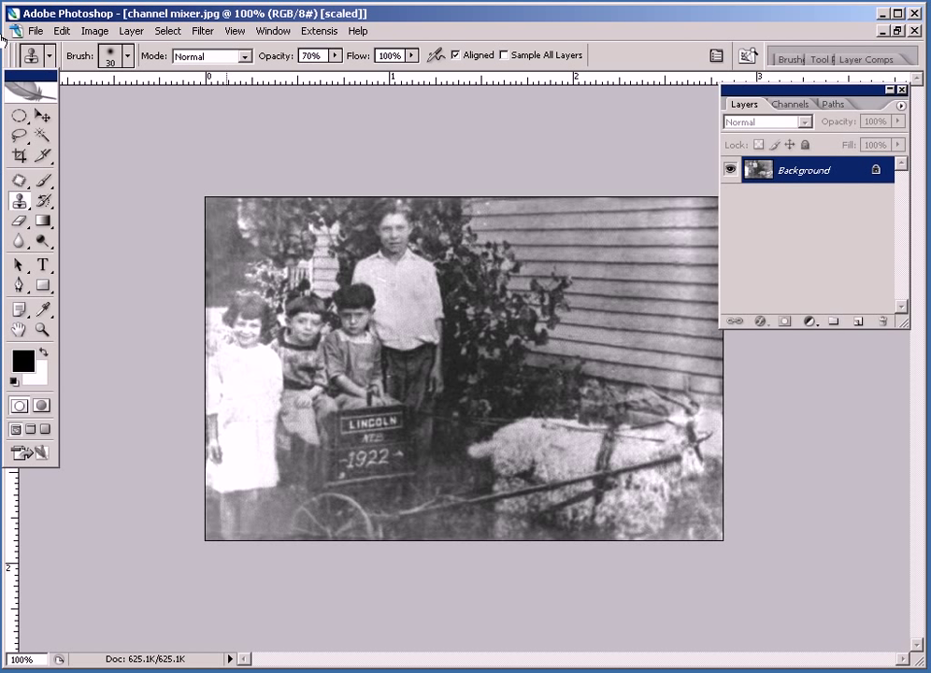
key("m")
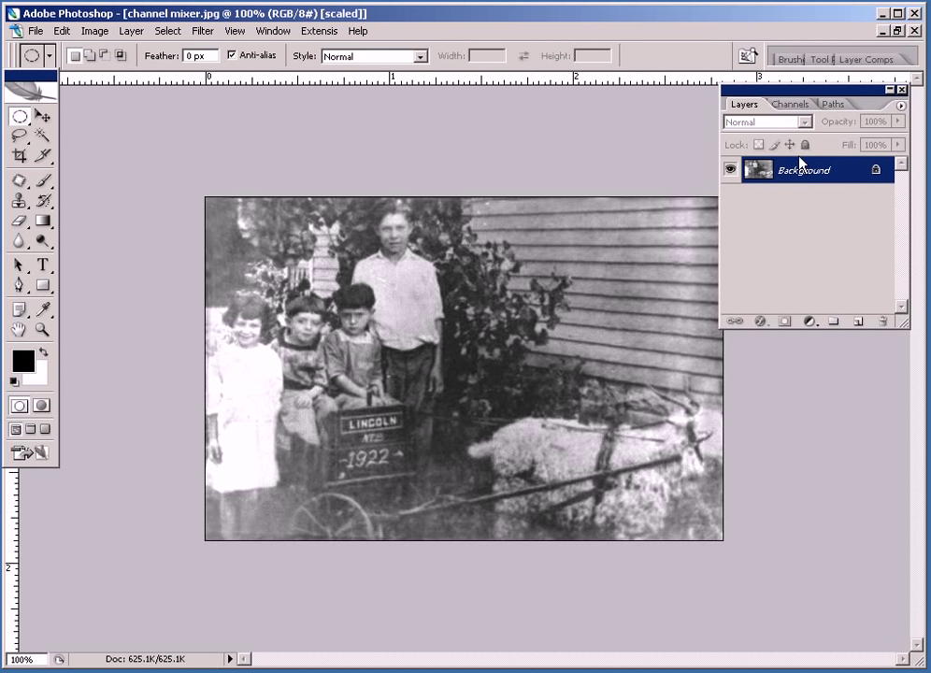
Step: Add Layer 1 in Overlay mode, filled with neutral 50% grey, above the Background
left_click(902, 109)
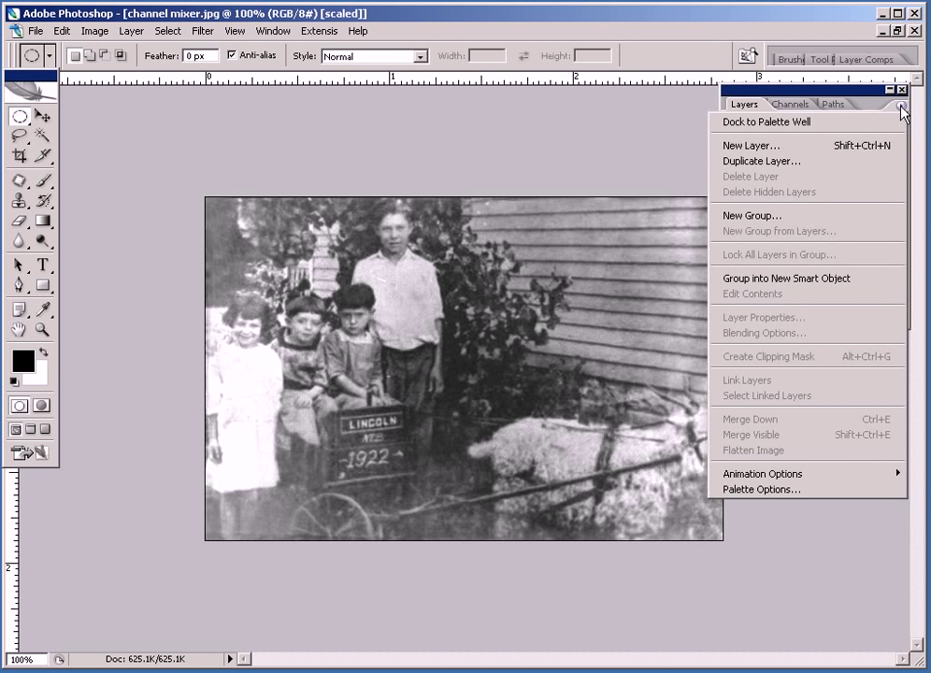
left_click(758, 147)
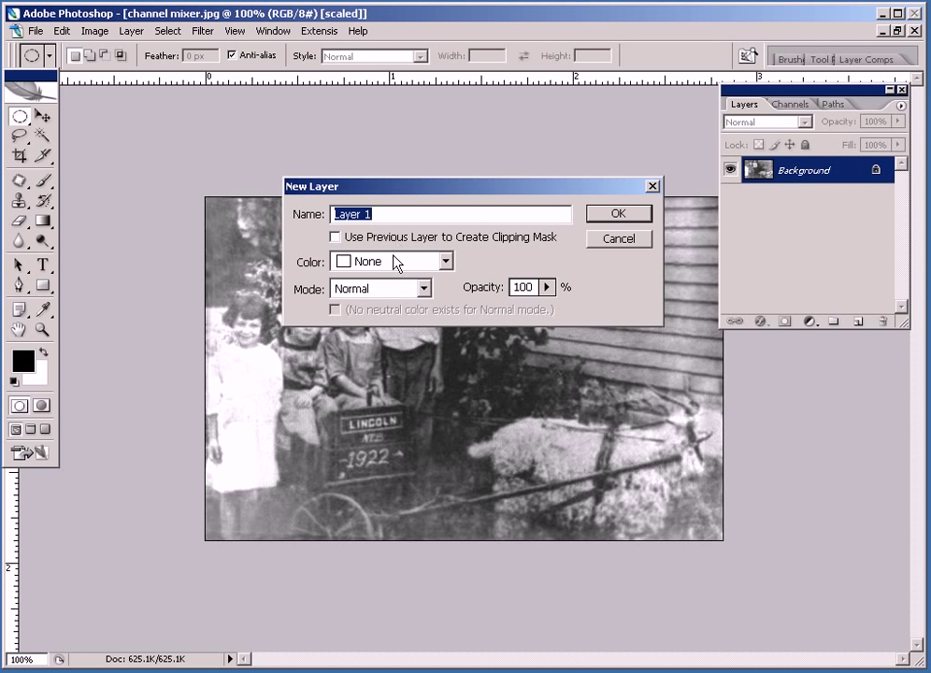
left_click(364, 291)
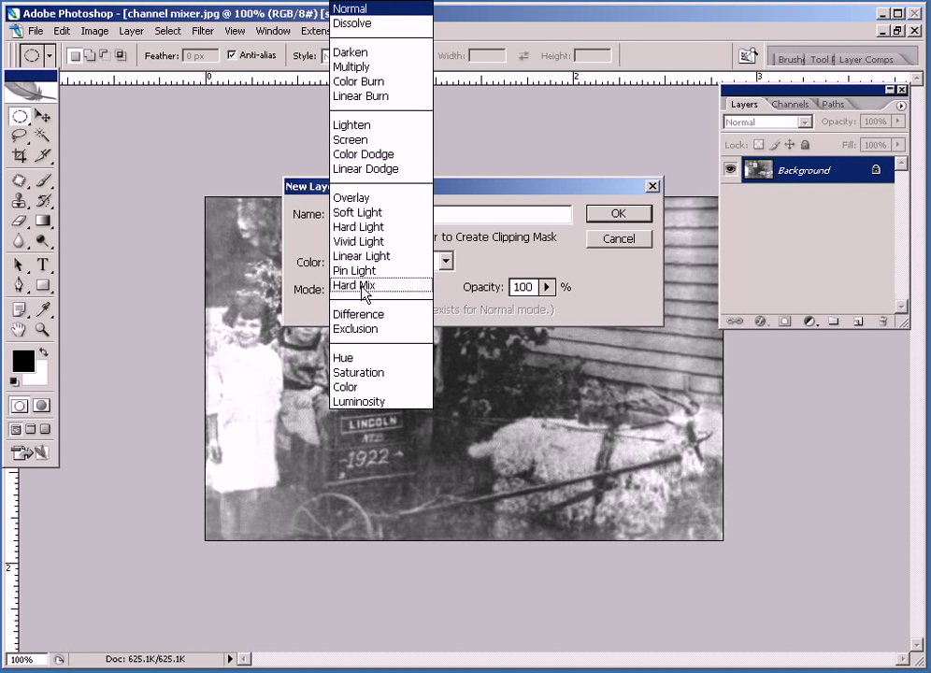
left_click(363, 198)
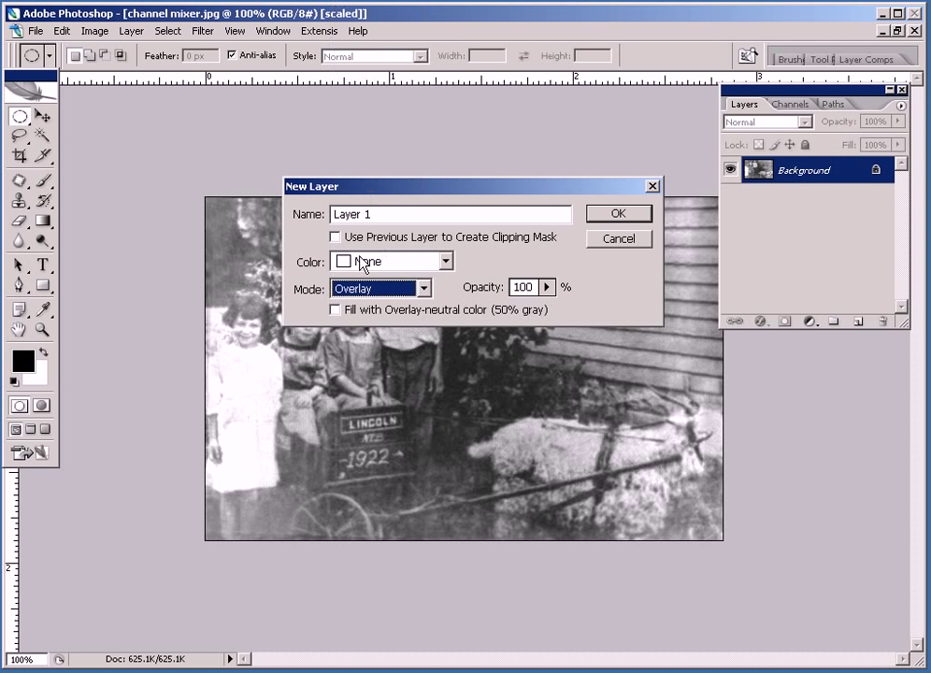
left_click(334, 309)
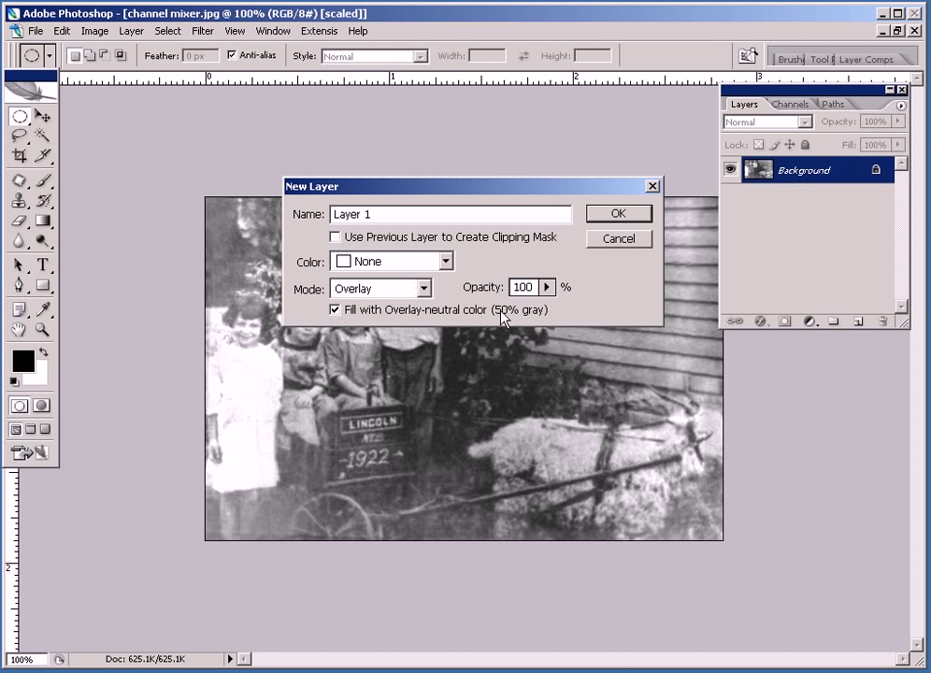
left_click(615, 215)
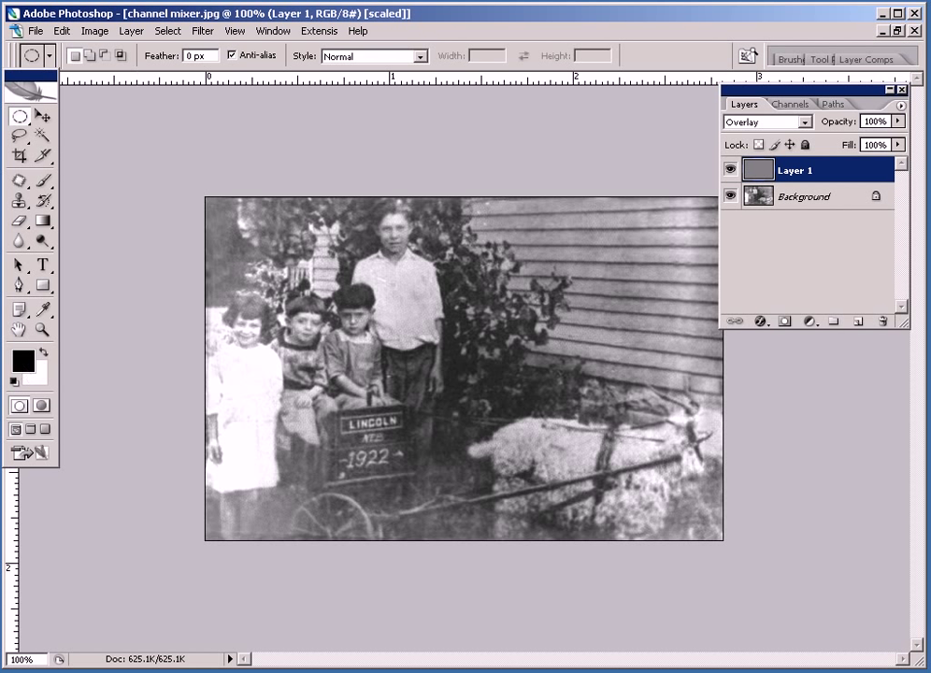
Step: Set up a small brush at 10% opacity at 200% zoom, test-darkening the girl's hair
left_click(45, 185)
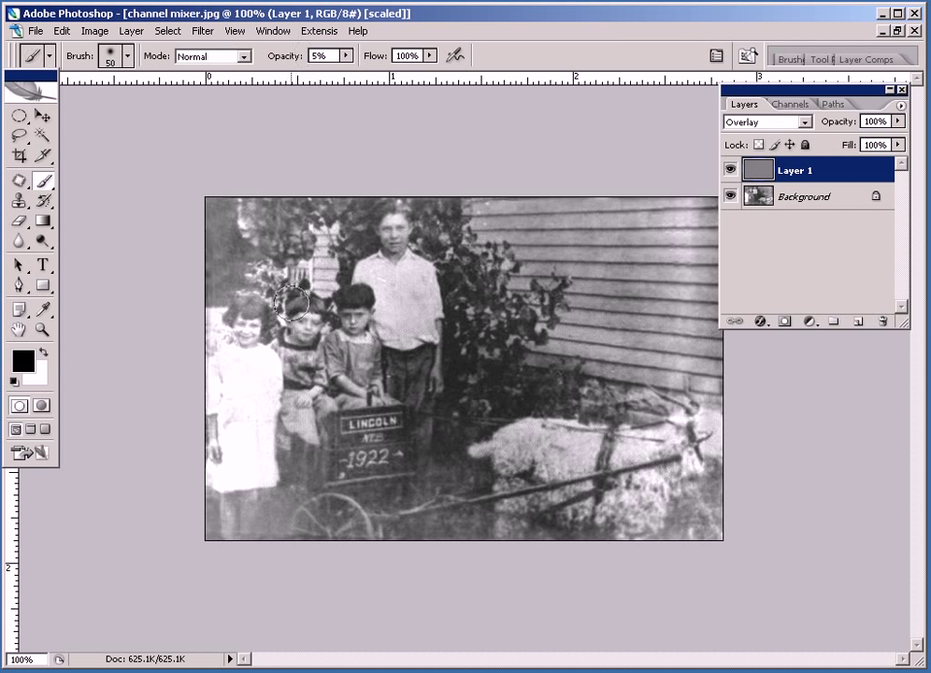
left_click(253, 316)
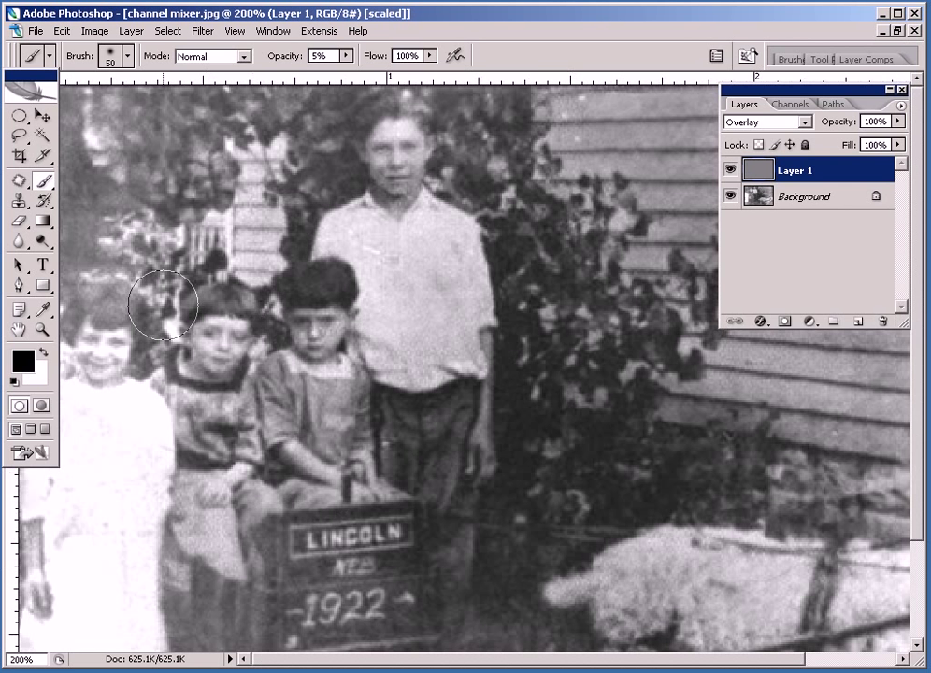
key("Tab")
key("bracketleft")
key("bracketleft")
key("bracketleft")
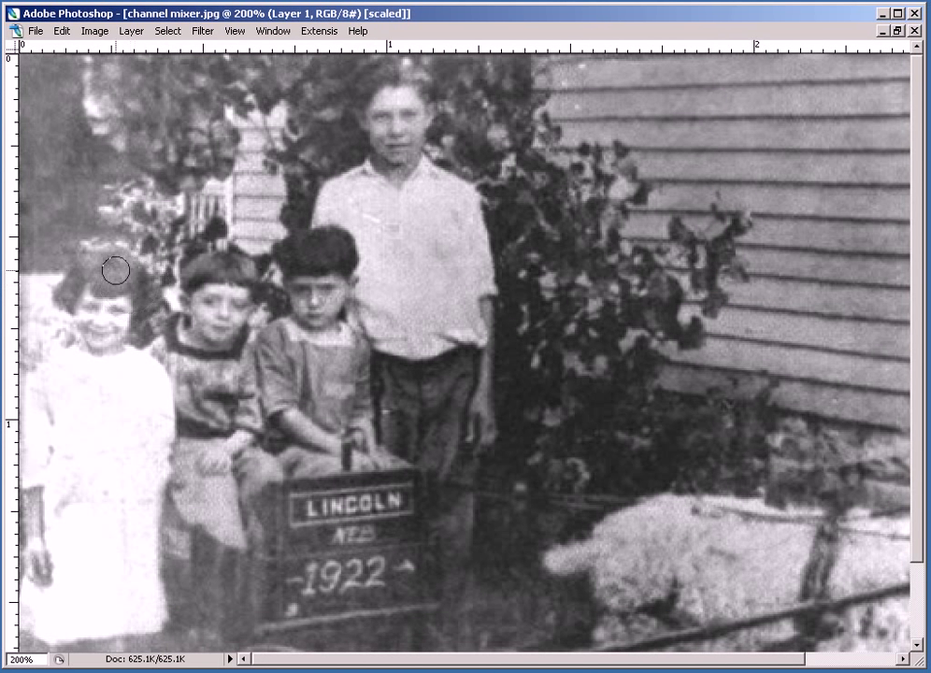
mouse_move(128, 271)
left_mouse_down()
mouse_move(112, 266)
mouse_move(121, 272)
left_mouse_up()
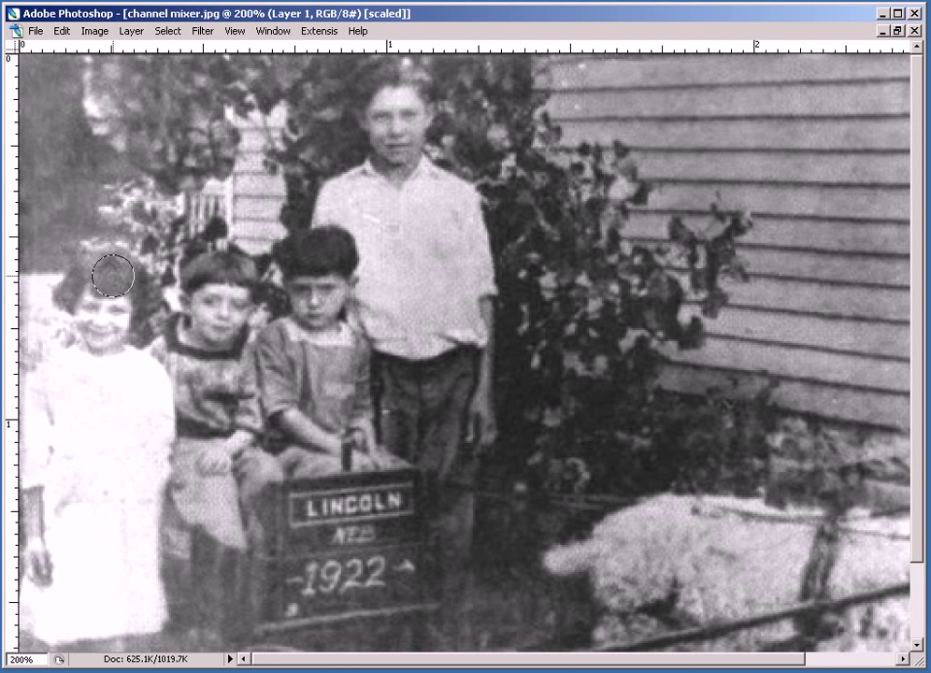
key("bracketleft")
key("Tab")
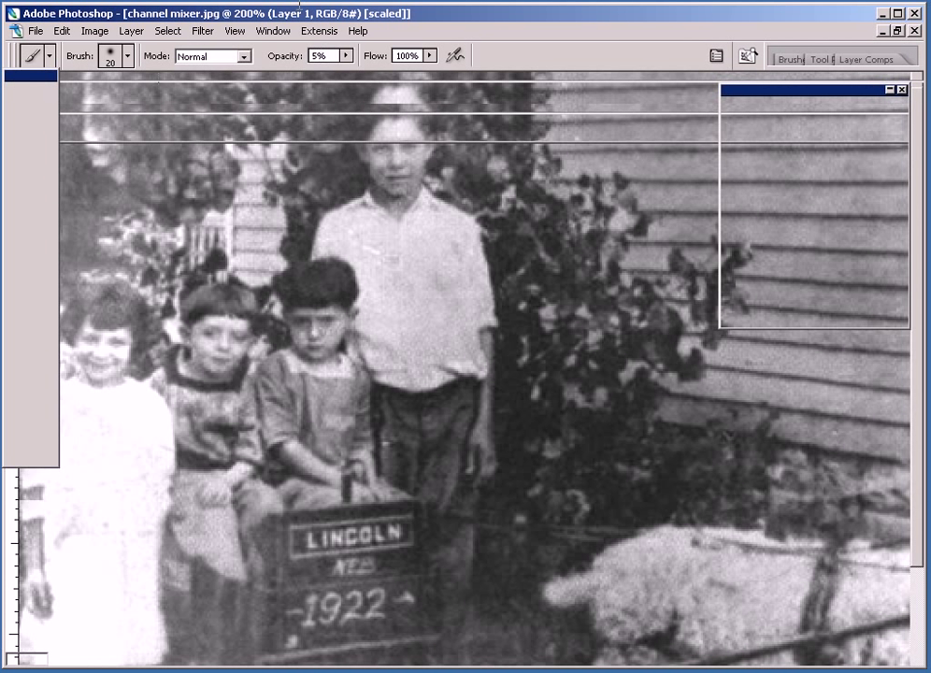
double_click(318, 56)
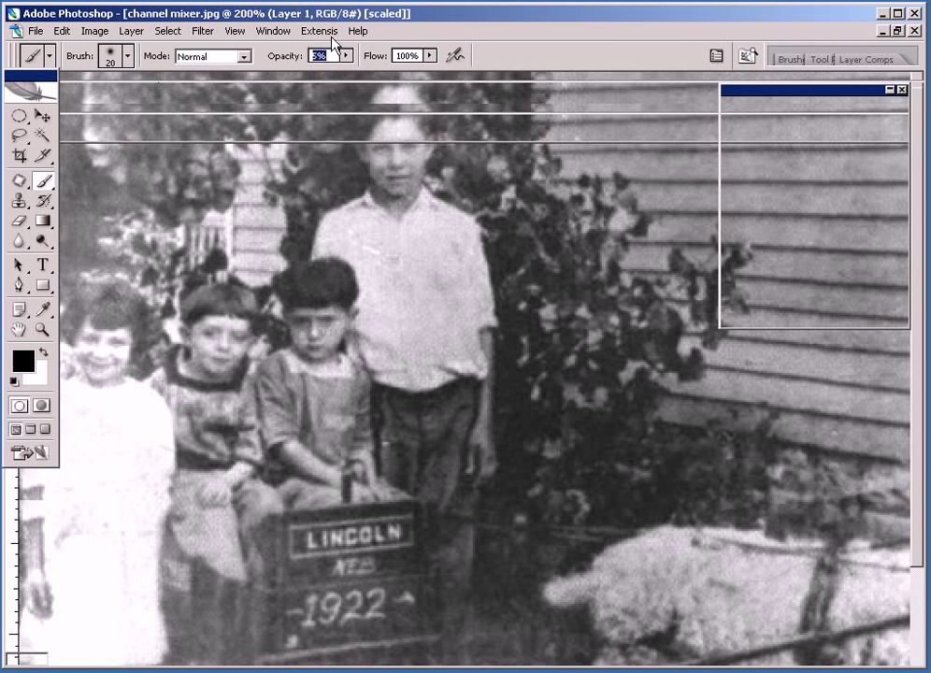
type("1")
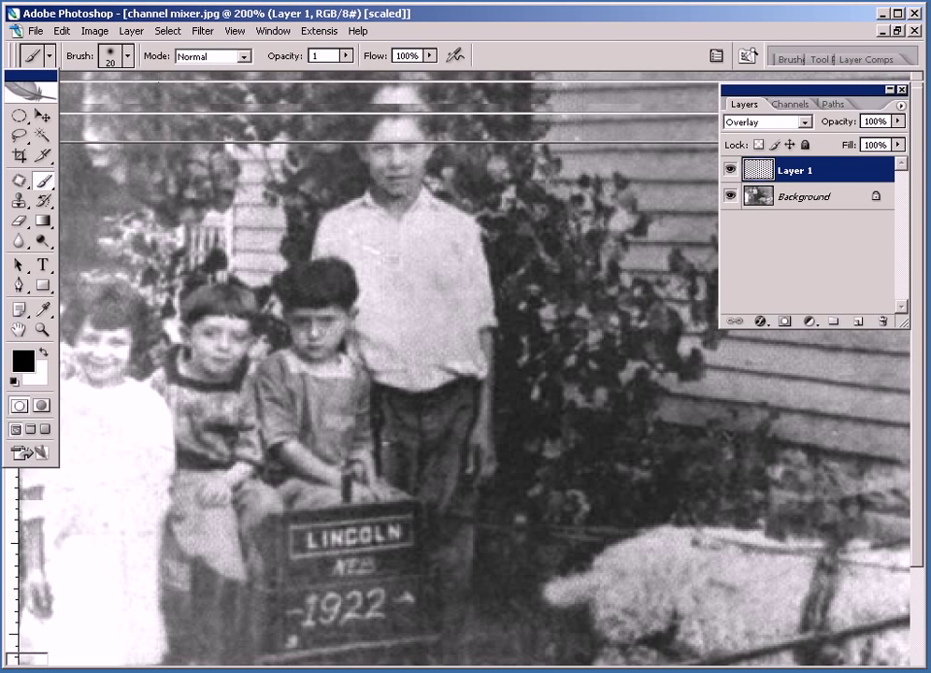
key("Return")
key("Tab")
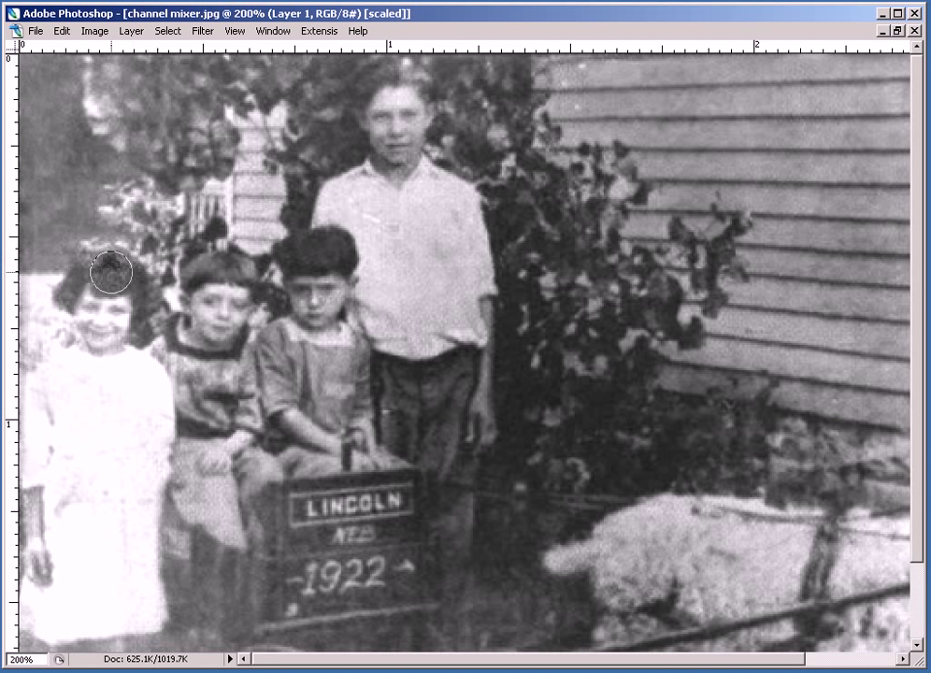
Step: Gradually darken the children's hair, the tall boy's hair and the upper-left background
mouse_move(110, 272)
left_mouse_down()
mouse_move(114, 264)
mouse_move(129, 270)
mouse_move(78, 272)
mouse_move(124, 270)
left_mouse_up()
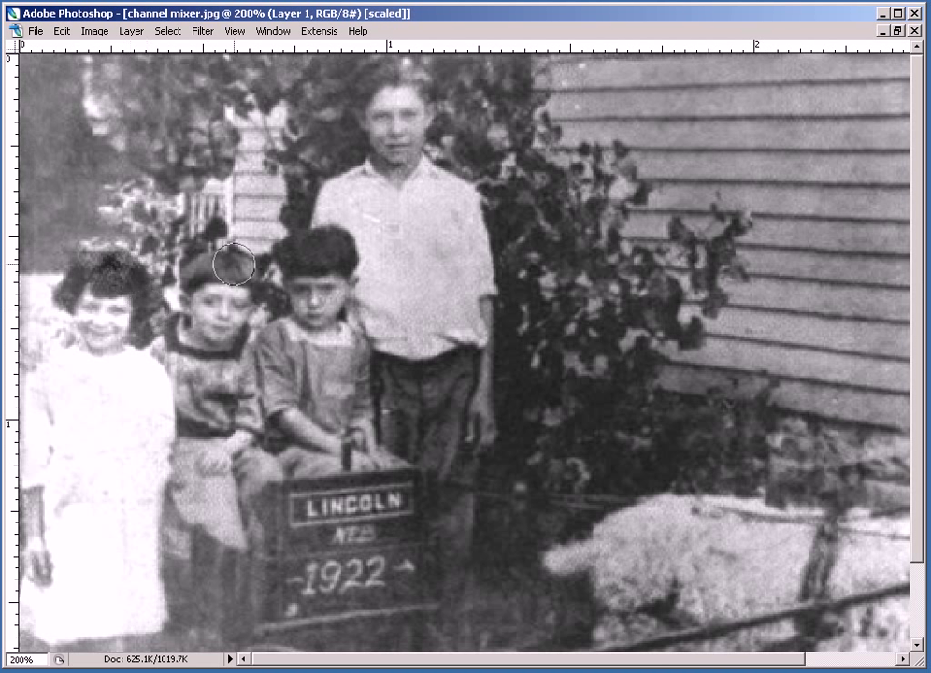
mouse_move(233, 264)
left_mouse_down()
mouse_move(197, 266)
mouse_move(210, 264)
left_mouse_up()
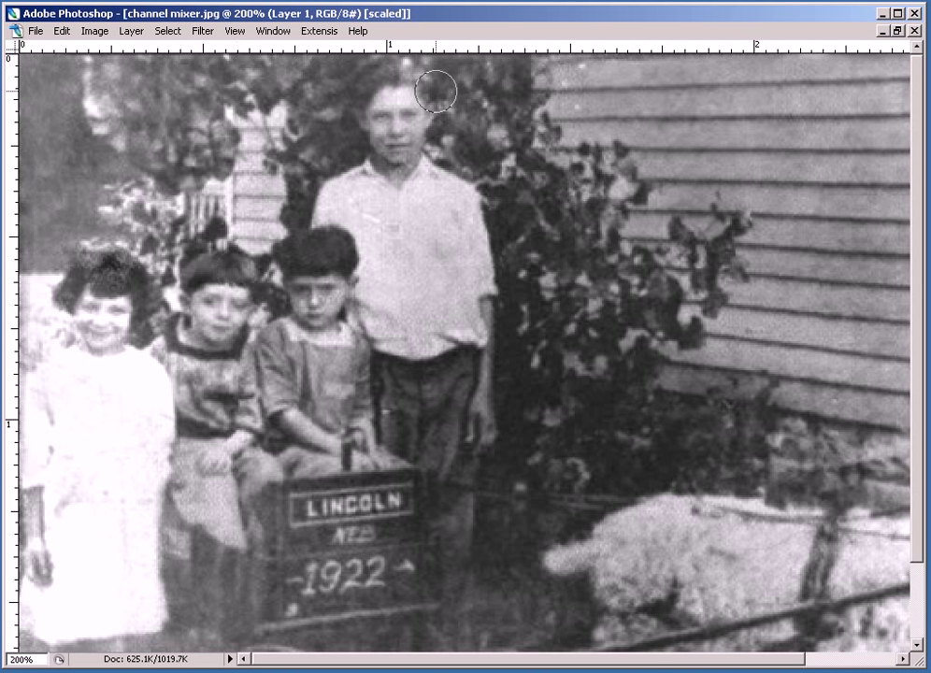
mouse_move(435, 90)
left_mouse_down()
mouse_move(395, 84)
mouse_move(359, 92)
mouse_move(376, 73)
mouse_move(427, 83)
left_mouse_up()
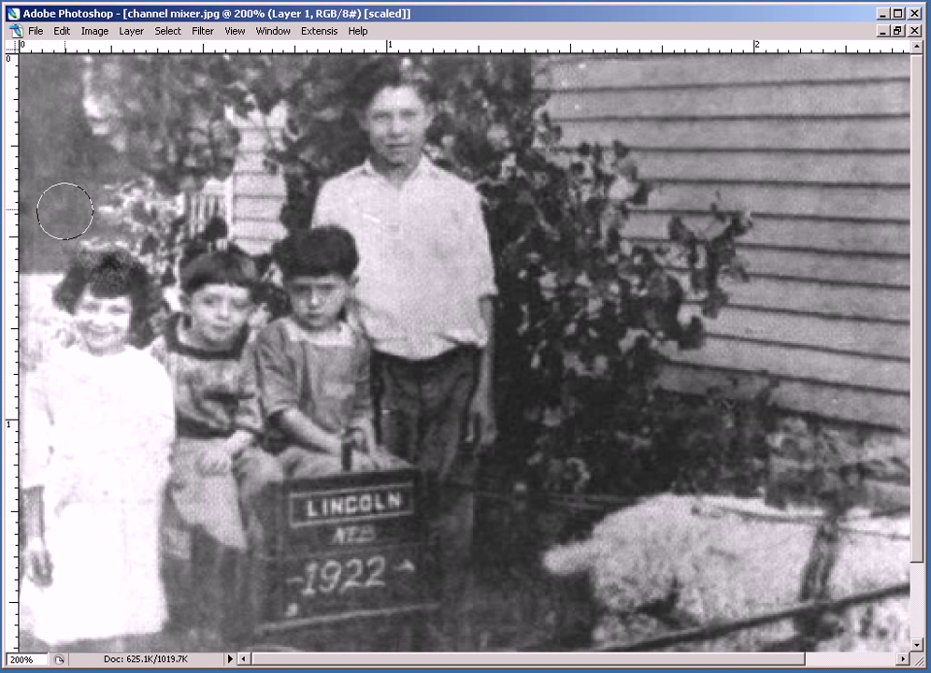
mouse_move(64, 211)
left_mouse_down()
mouse_move(56, 221)
mouse_move(76, 116)
mouse_move(57, 73)
mouse_move(38, 175)
mouse_move(41, 235)
mouse_move(190, 73)
left_mouse_up()
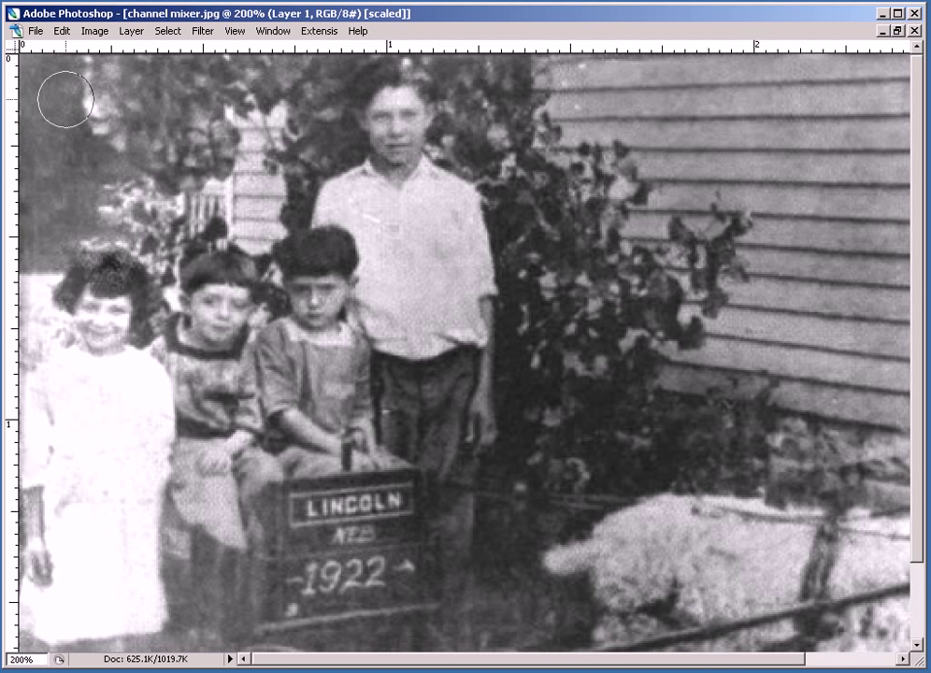
key("ctrl+minus")
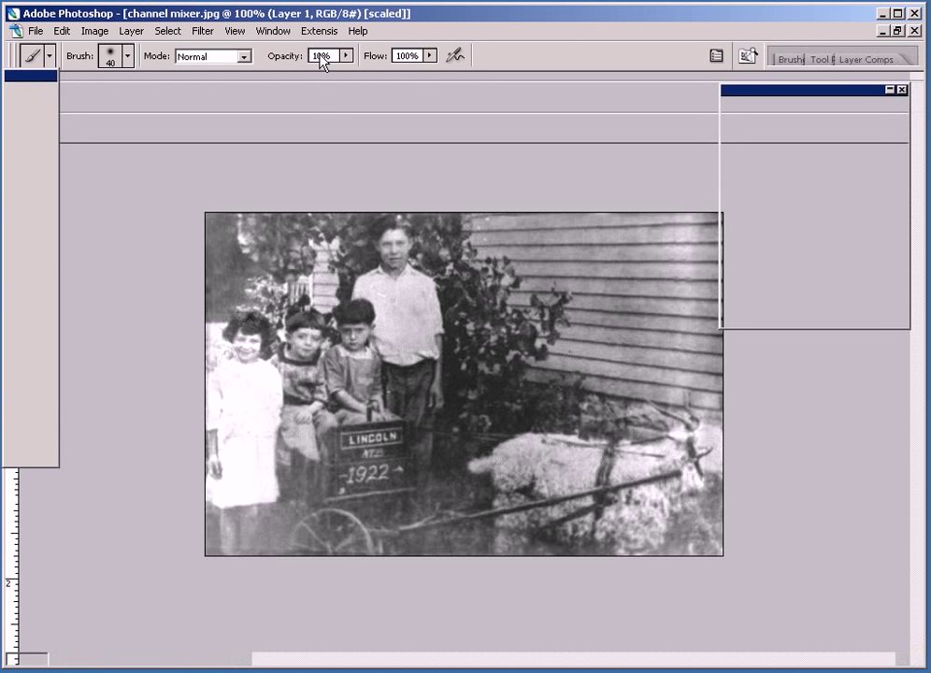
Step: With a size-60 brush at 30% opacity, darken the bottom edge and upper-left corner
double_click(319, 55)
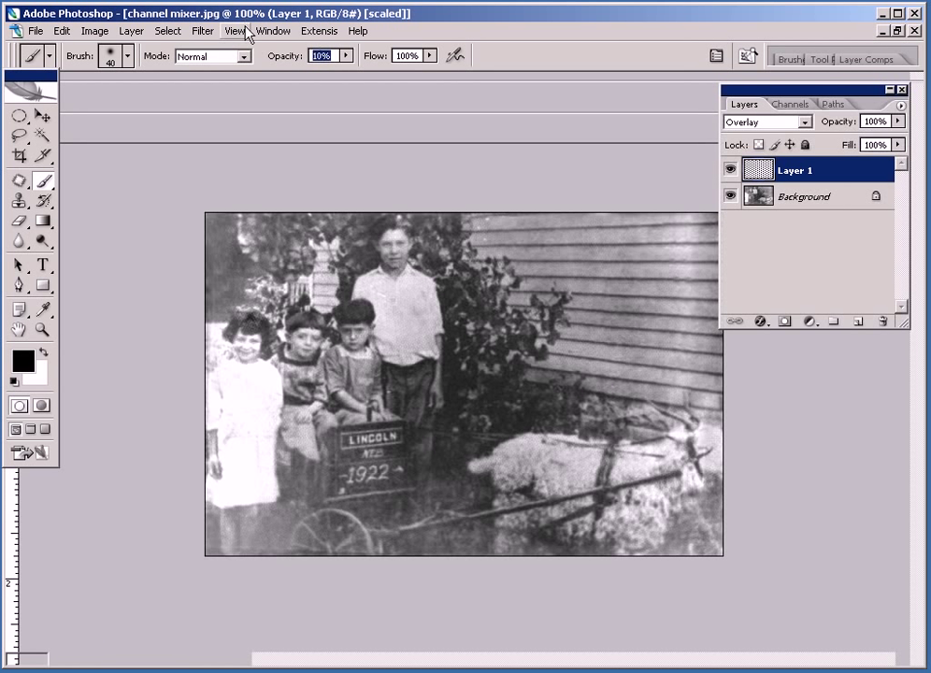
type("30")
key("Return")
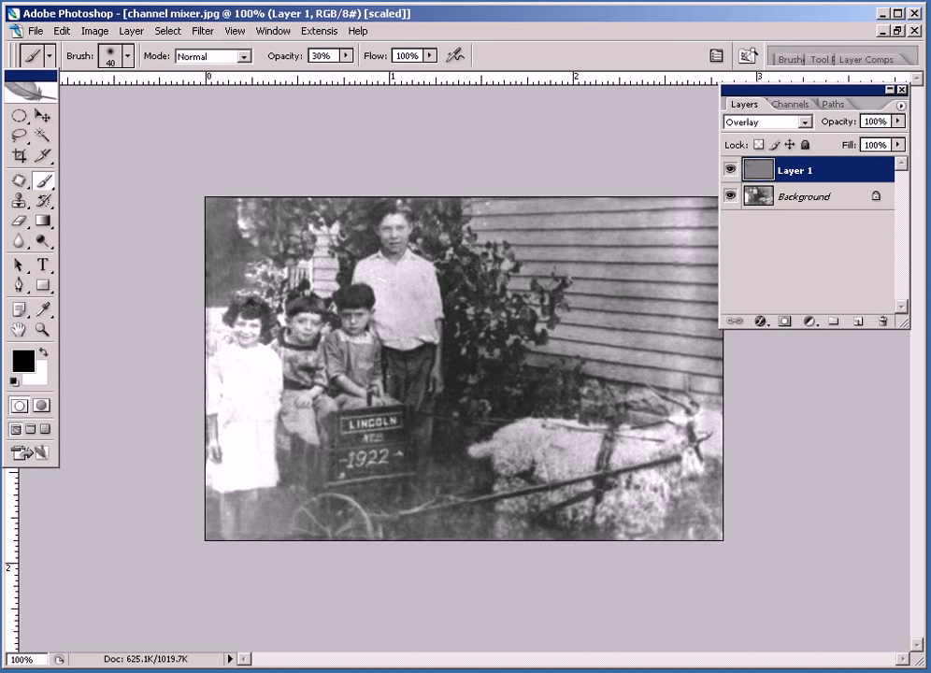
key("bracketright")
key("bracketright")
left_click_drag(258, 515, 427, 524)
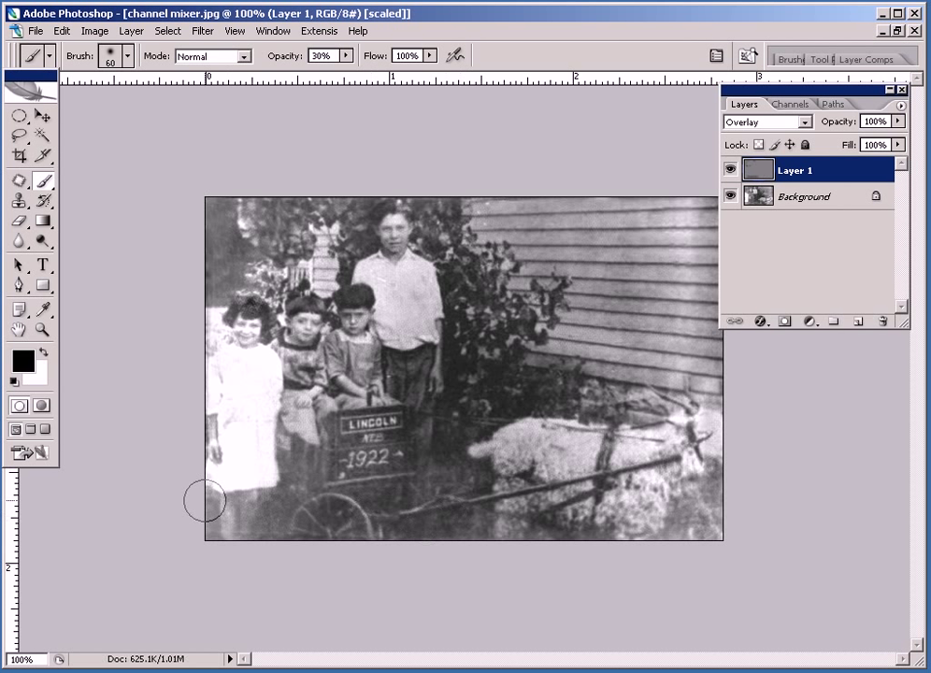
mouse_move(203, 500)
left_mouse_down()
mouse_move(229, 500)
mouse_move(212, 505)
mouse_move(211, 542)
mouse_move(240, 505)
mouse_move(239, 524)
mouse_move(312, 483)
mouse_move(252, 496)
mouse_move(284, 498)
mouse_move(276, 507)
mouse_move(289, 536)
mouse_move(408, 532)
mouse_move(449, 520)
mouse_move(477, 542)
mouse_move(551, 549)
mouse_move(552, 535)
mouse_move(634, 540)
mouse_move(704, 520)
mouse_move(715, 499)
mouse_move(715, 535)
mouse_move(692, 505)
mouse_move(677, 544)
left_mouse_up()
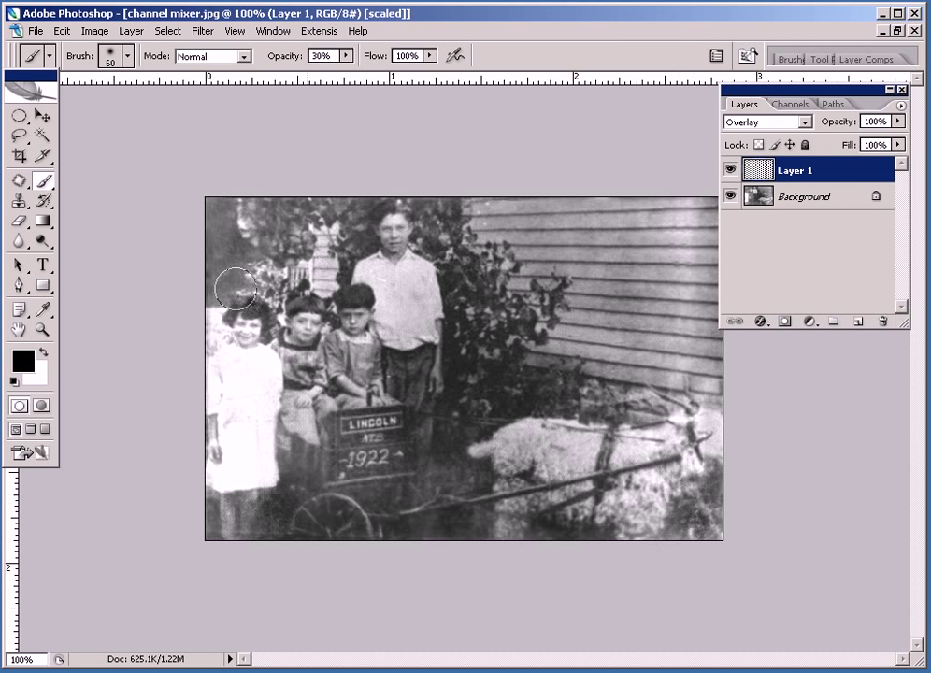
left_click_drag(179, 224, 224, 269)
left_click_drag(219, 170, 239, 249)
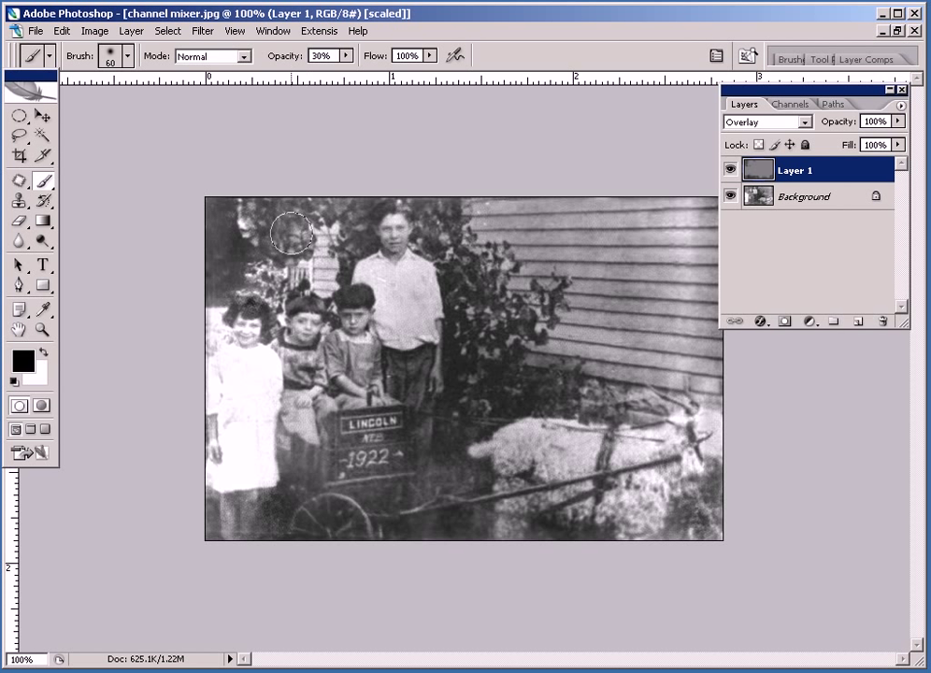
left_click_drag(234, 194, 208, 285)
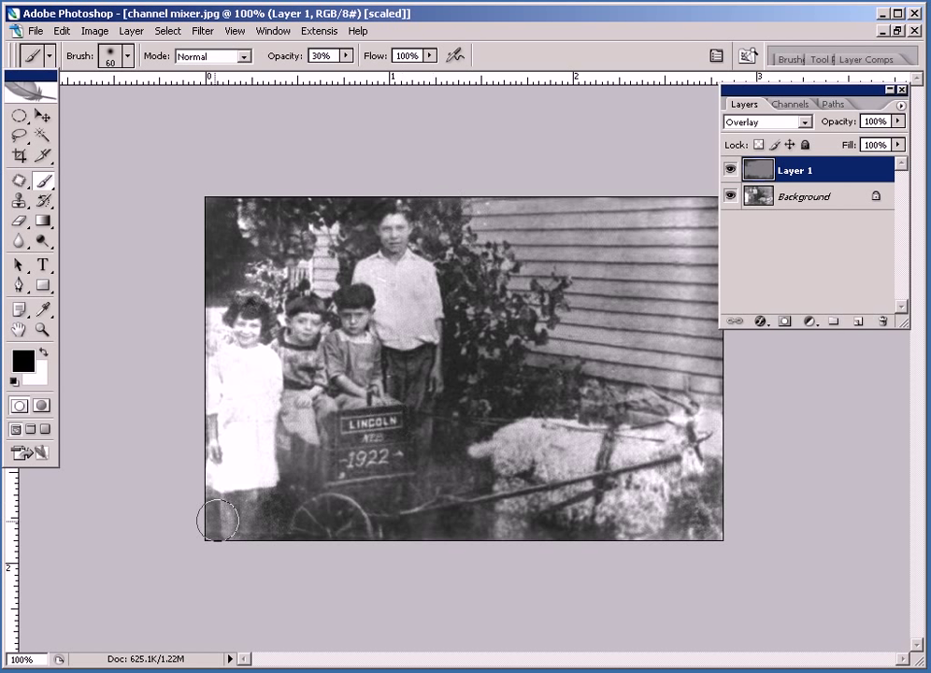
left_click_drag(214, 519, 206, 494)
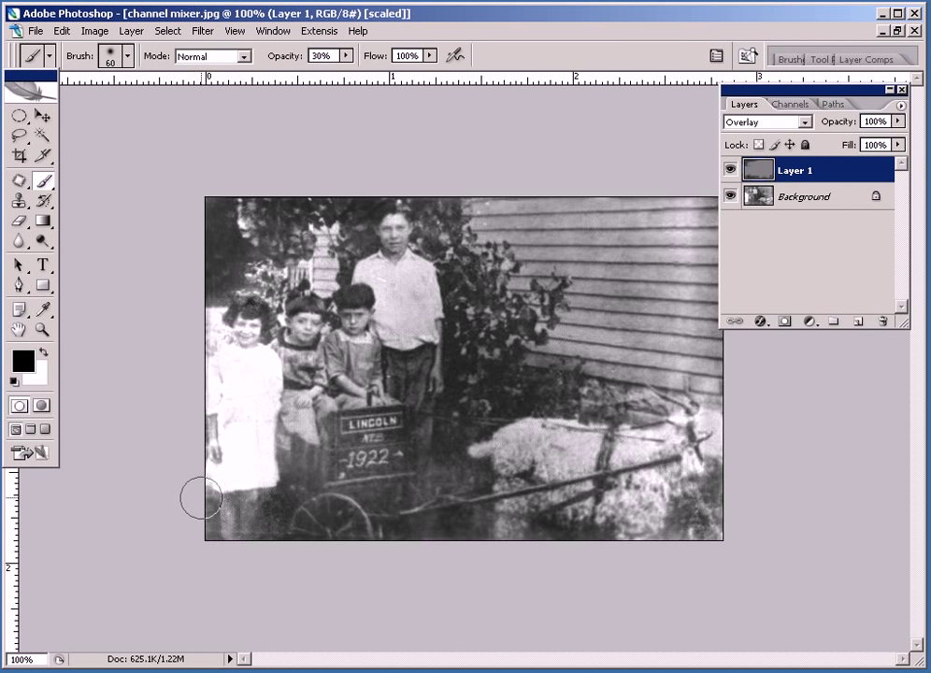
Step: Darken the wagon-wheel area and the bottom-right edge with a 30–40 size brush
key("bracketleft")
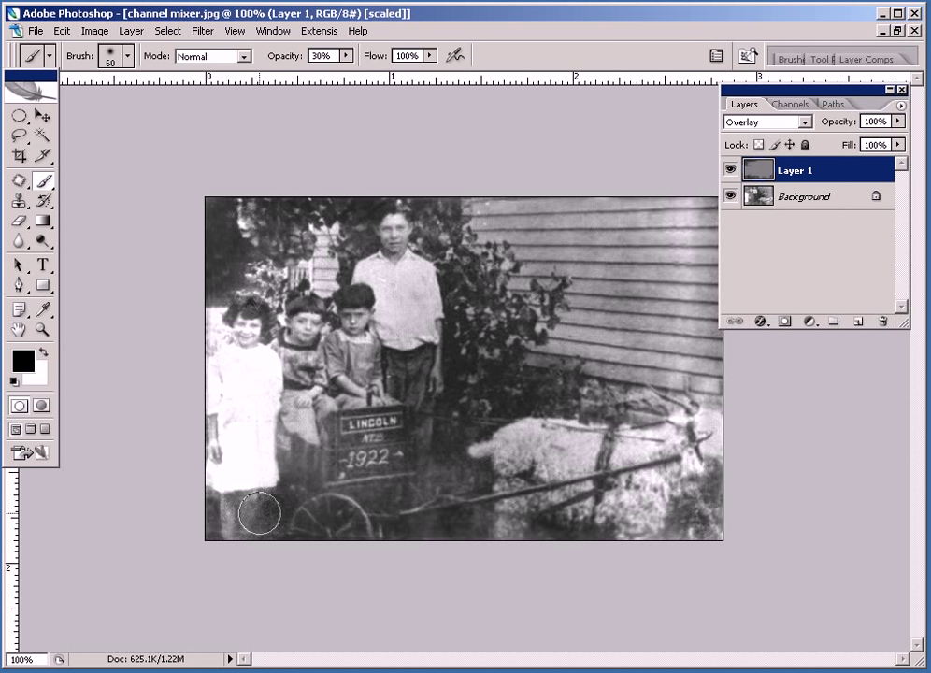
key("bracketleft")
key("bracketleft")
key("bracketleft")
key("bracketleft")
key("bracketright")
key("bracketright")
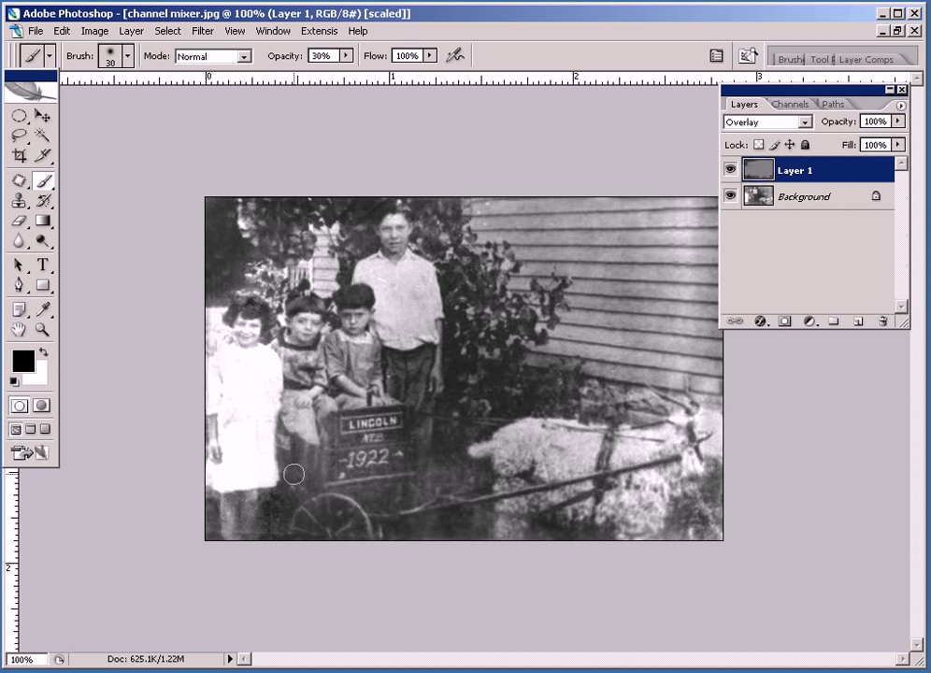
left_click_drag(308, 507, 467, 545)
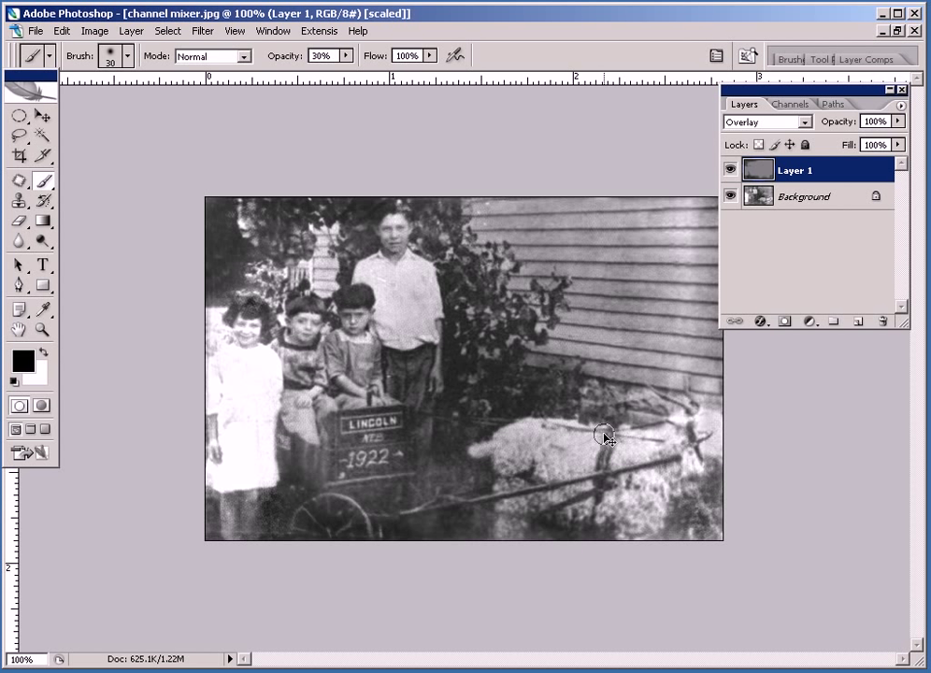
key("ctrl+minus")
key("ctrl+plus")
key("bracketright")
left_click_drag(701, 536, 706, 539)
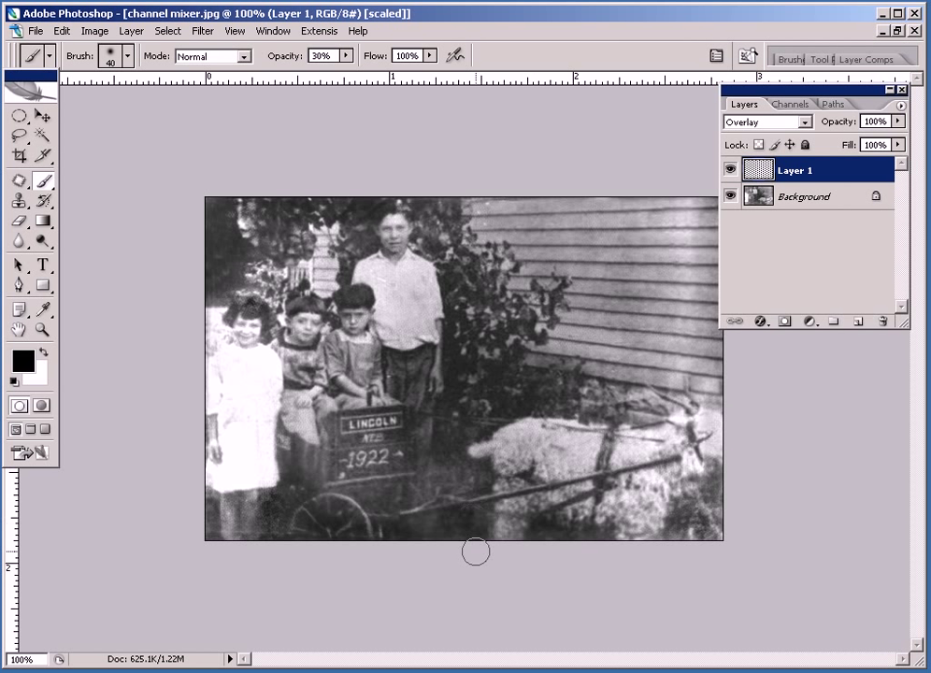
Step: Add a Photo Filter adjustment layer using Sepia at 40% density
left_click(811, 322)
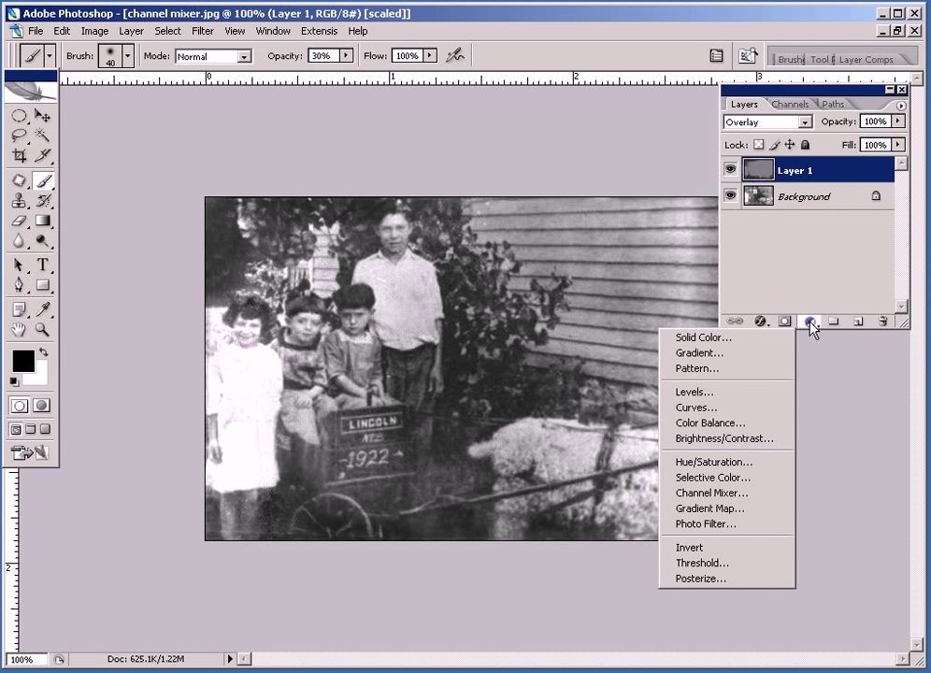
left_click(729, 526)
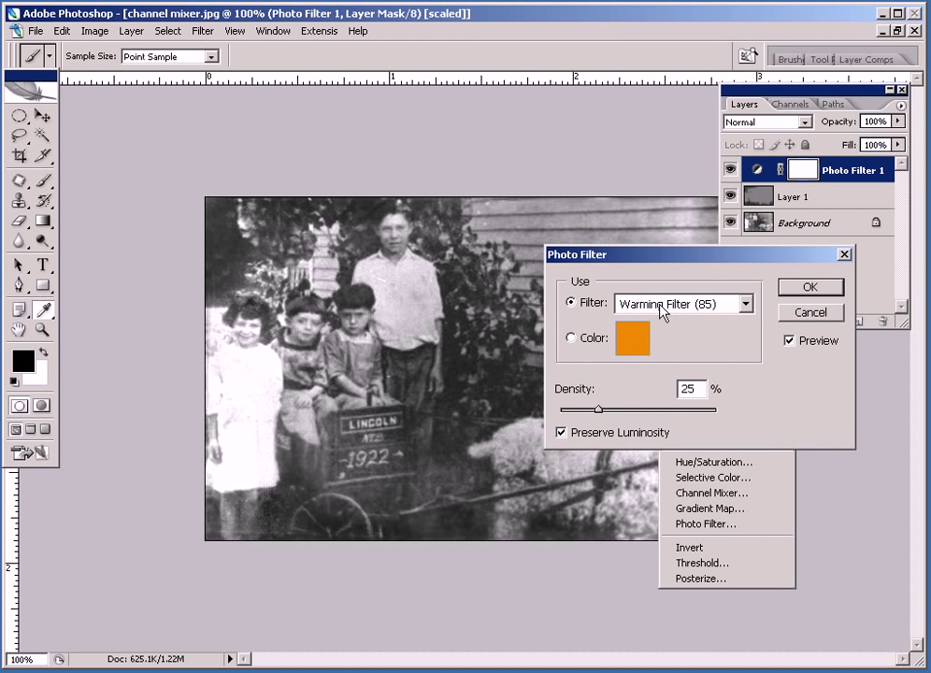
left_click(661, 305)
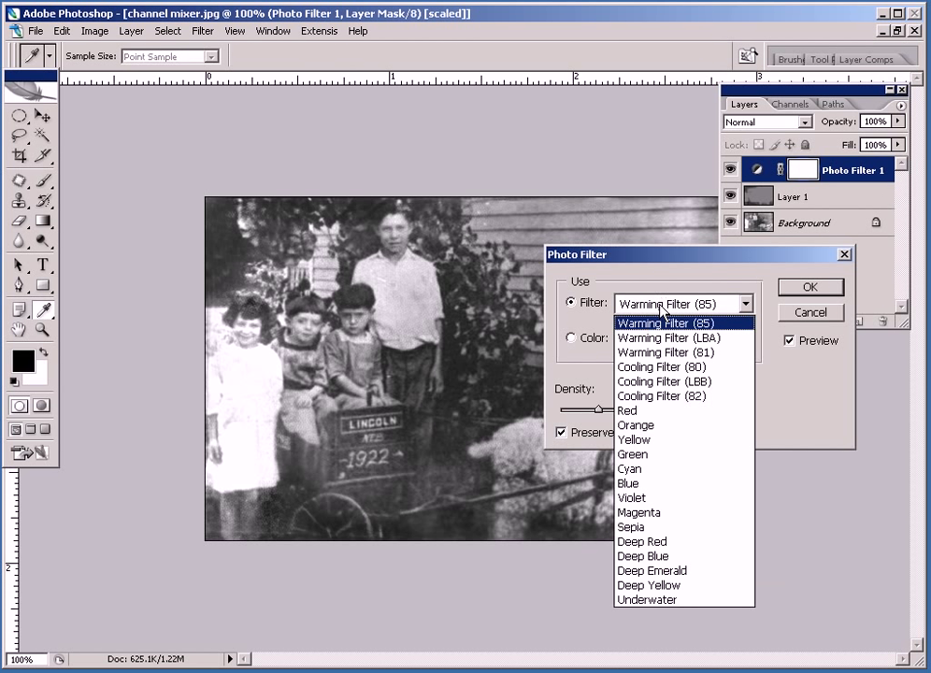
left_click(645, 526)
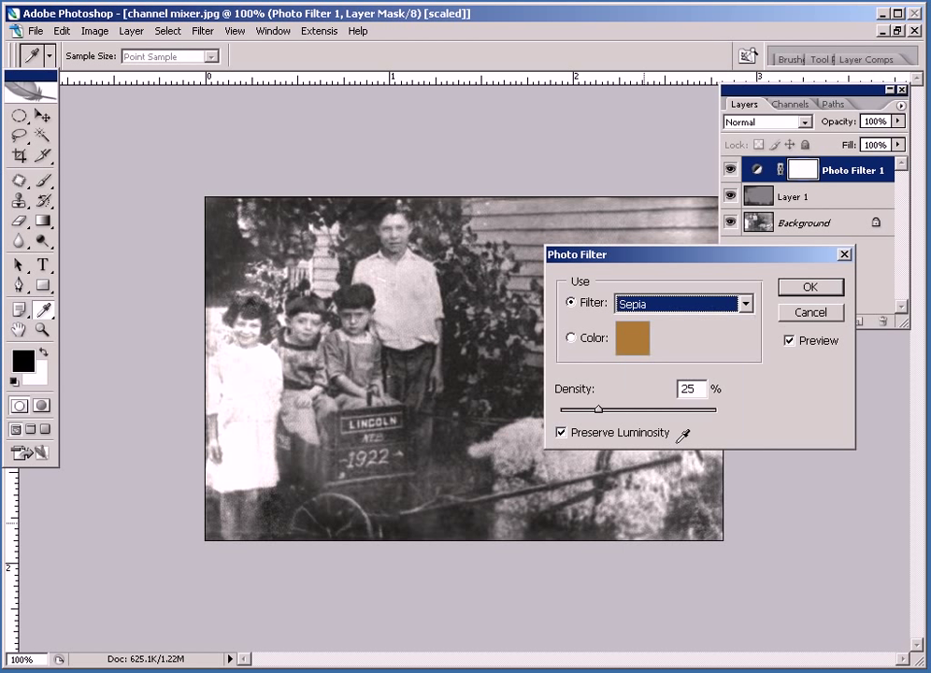
left_click(690, 396)
double_click(690, 397)
type("40")
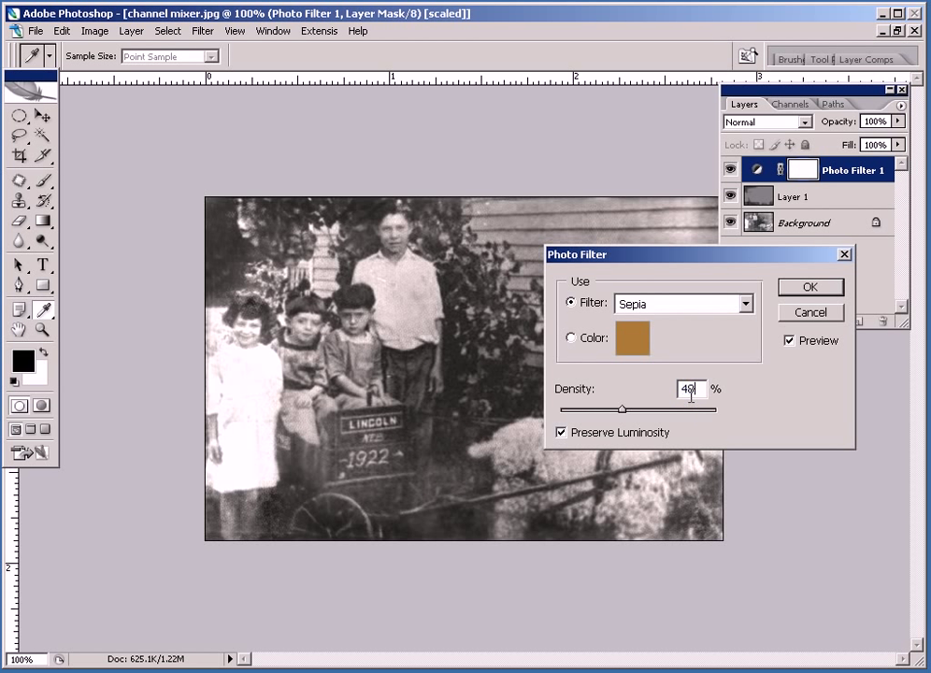
left_click(802, 298)
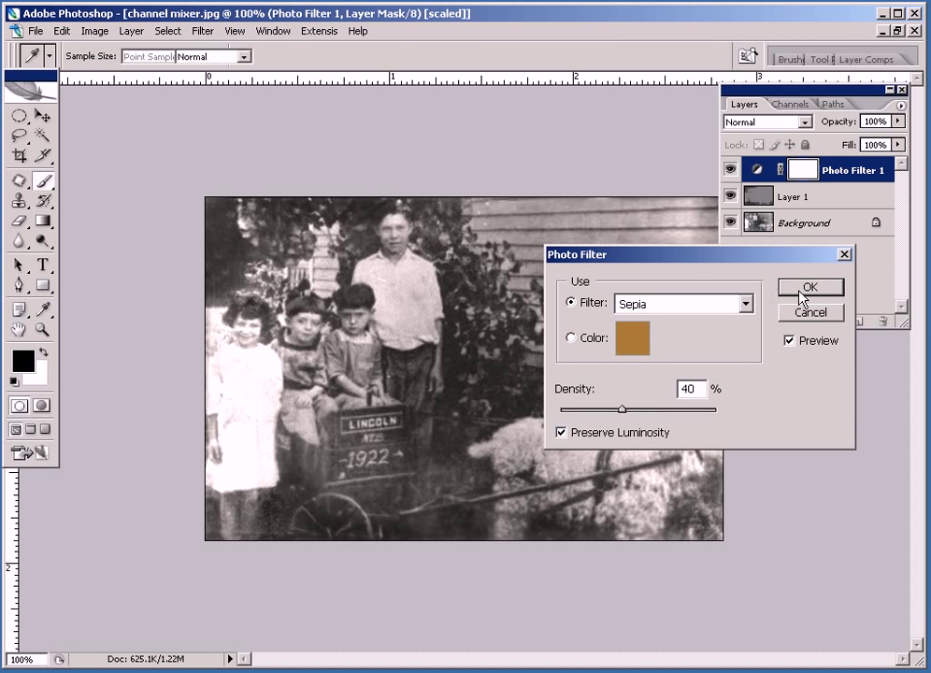
Step: Compare the image with the sepia filter hidden and shown, then flatten into one Background layer
left_click(732, 169)
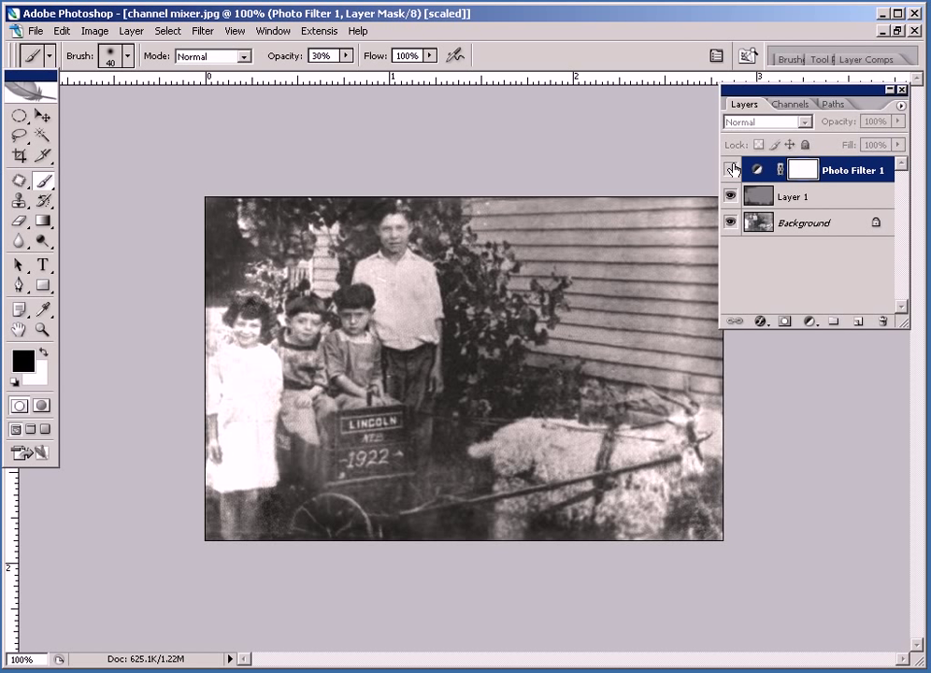
left_click(732, 170)
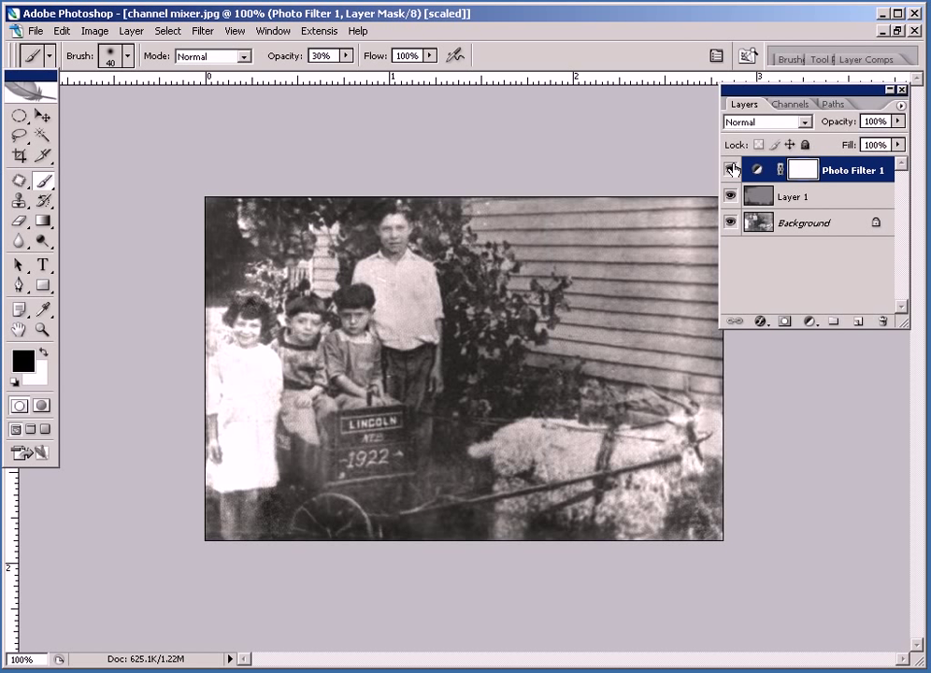
key("ctrl+minus")
key("ctrl+plus")
left_click(904, 110)
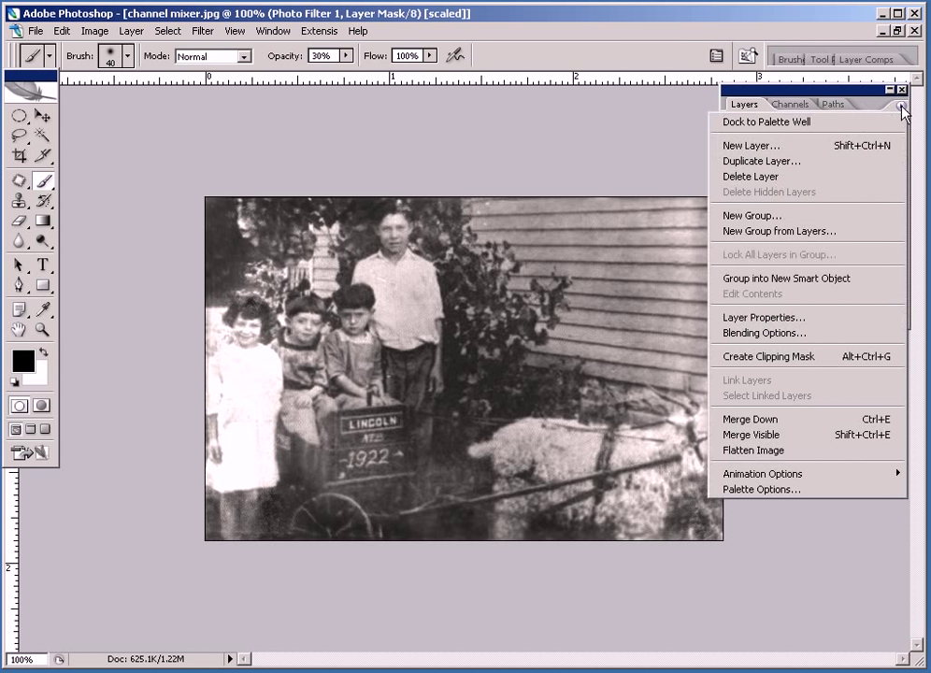
left_click(812, 451)
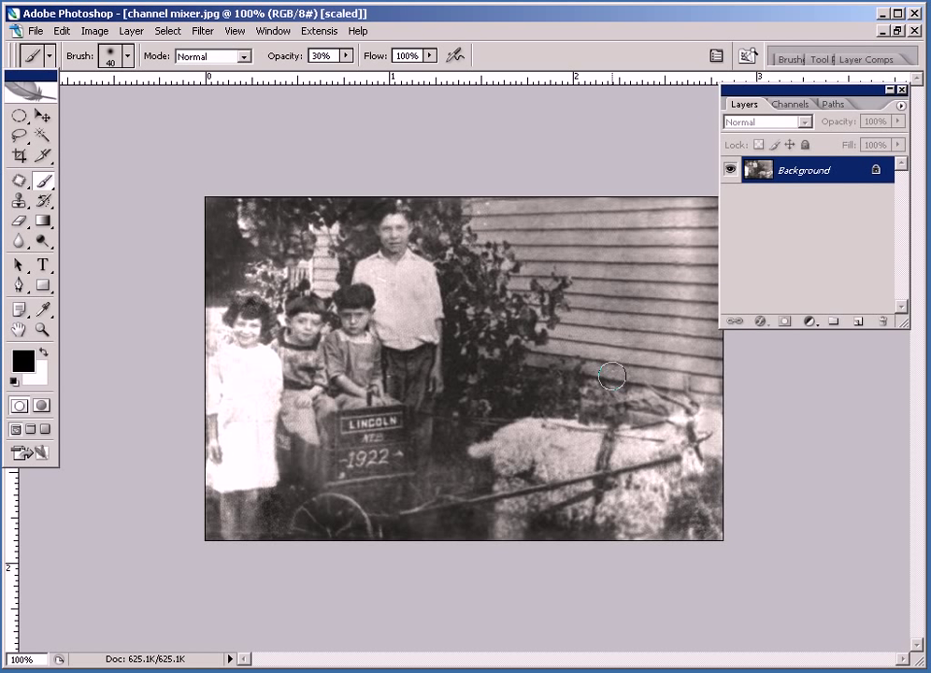